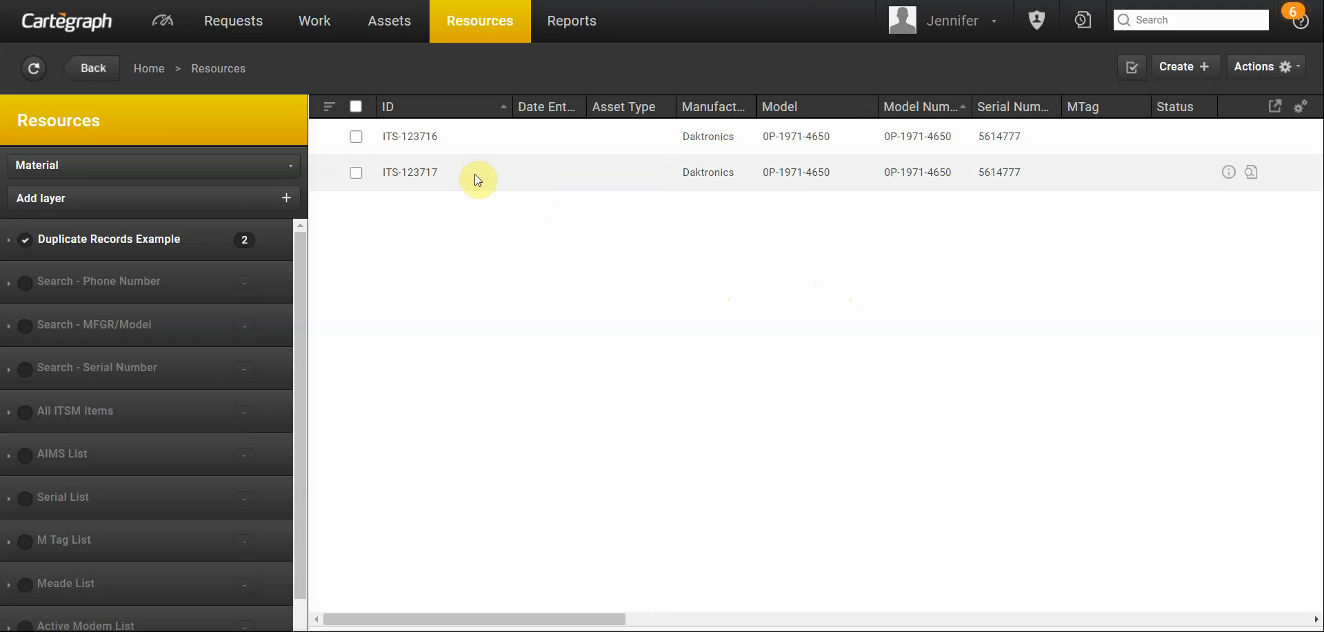
- Open the ITS-123716 material record and view its Material Log
left_click(475, 174)
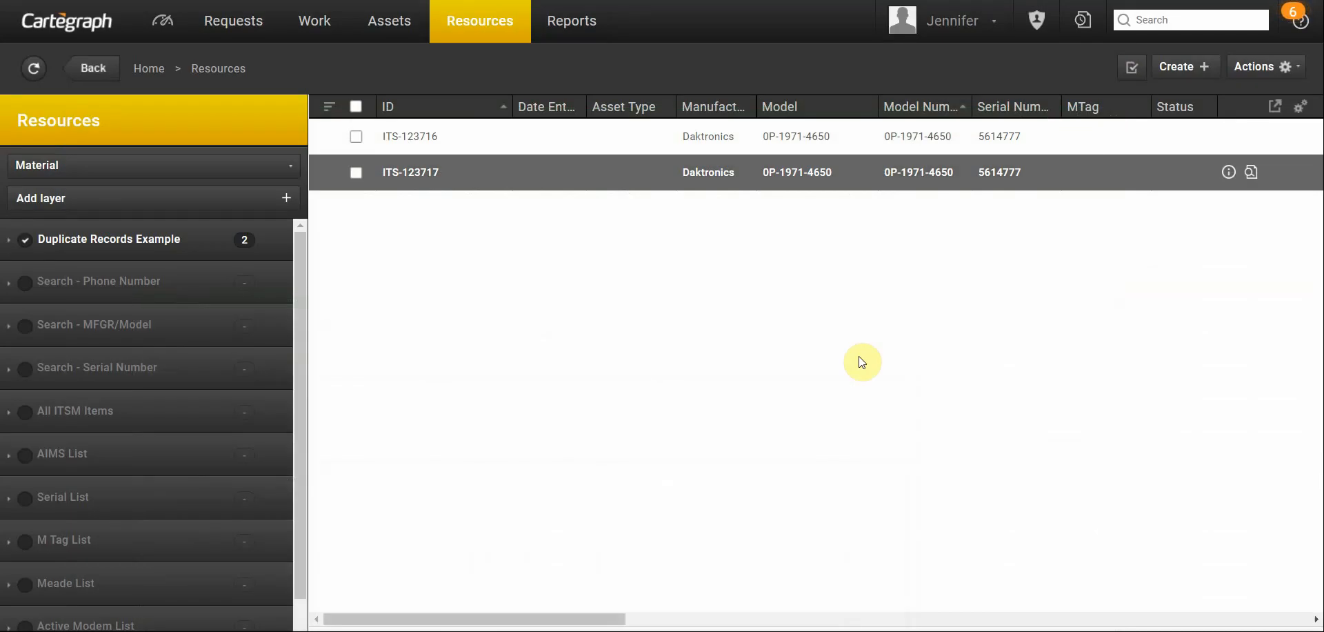
left_click(487, 140)
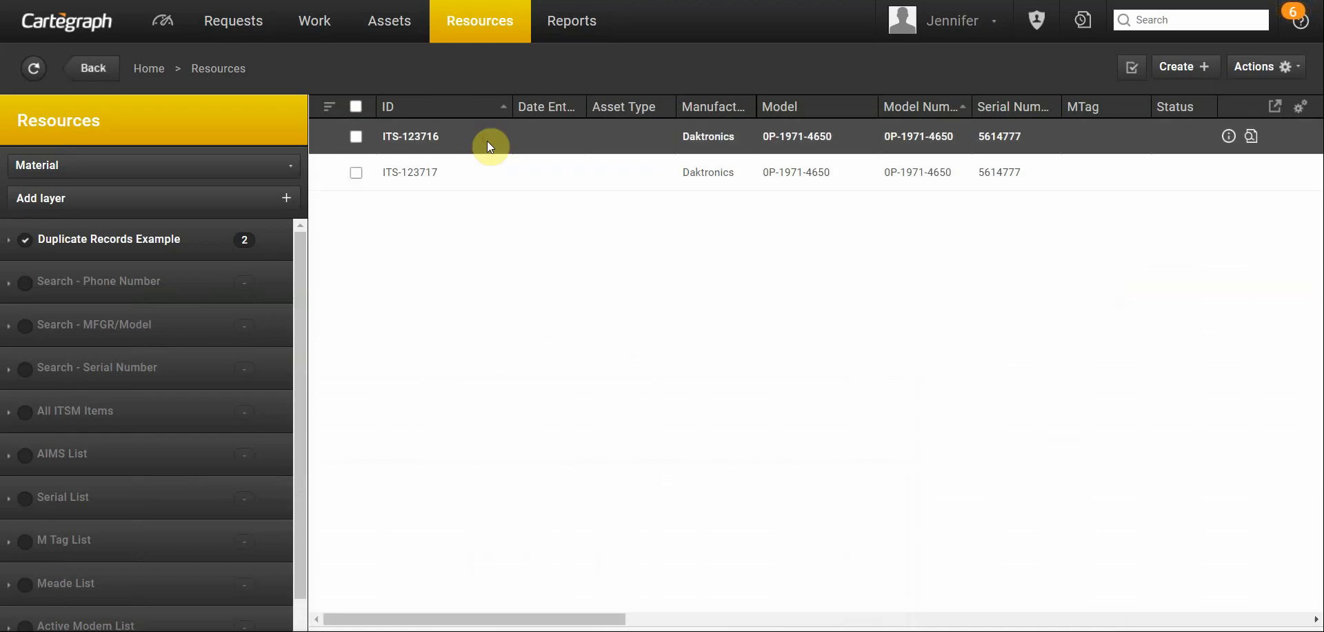
left_click(420, 136)
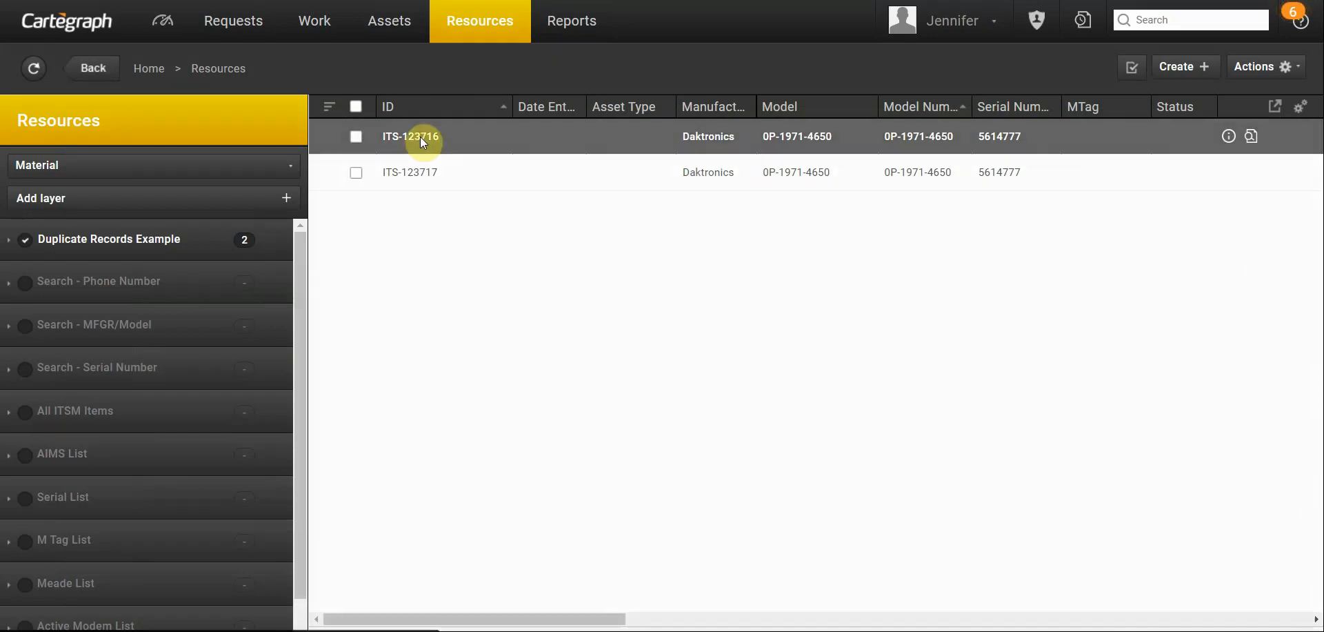
left_click(82, 366)
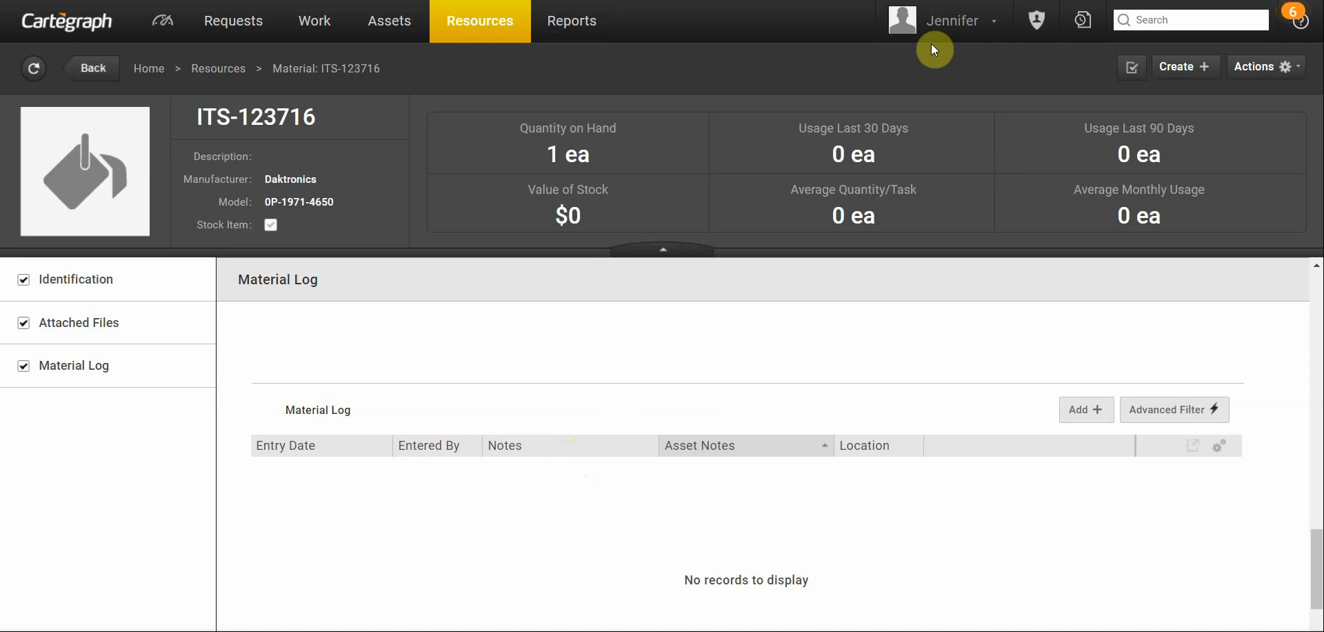
- Go to the Import / Export administration area and open the Format Editor
left_click(1040, 18)
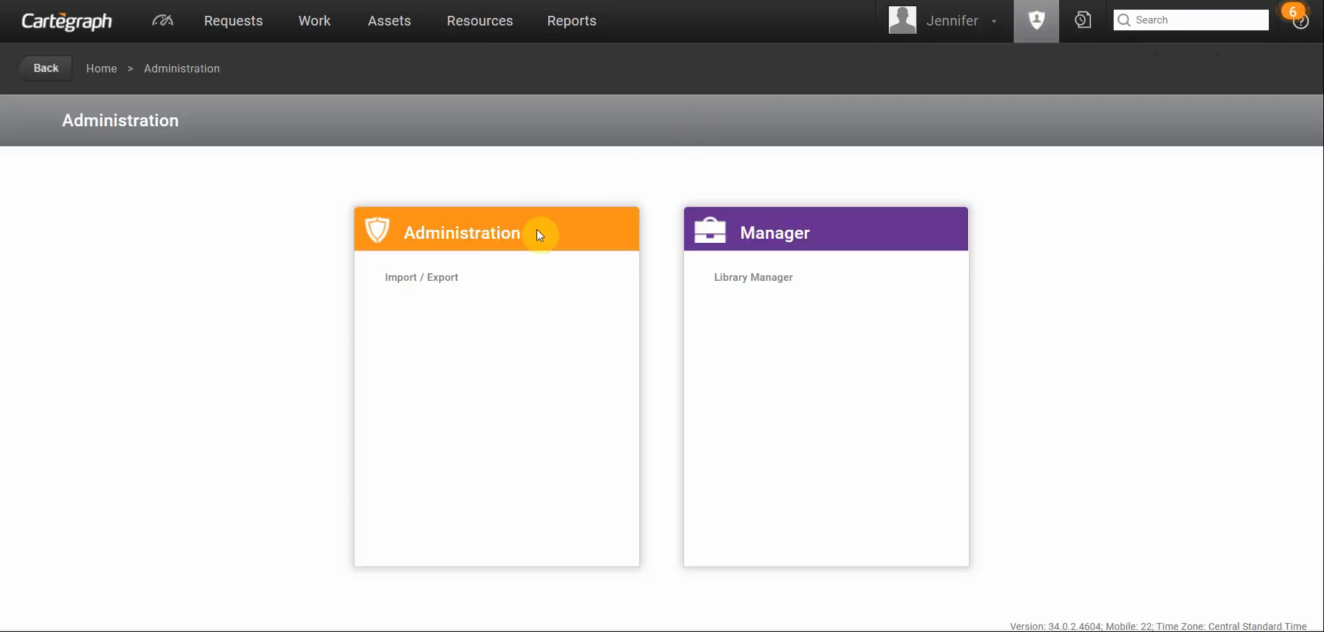
left_click(449, 276)
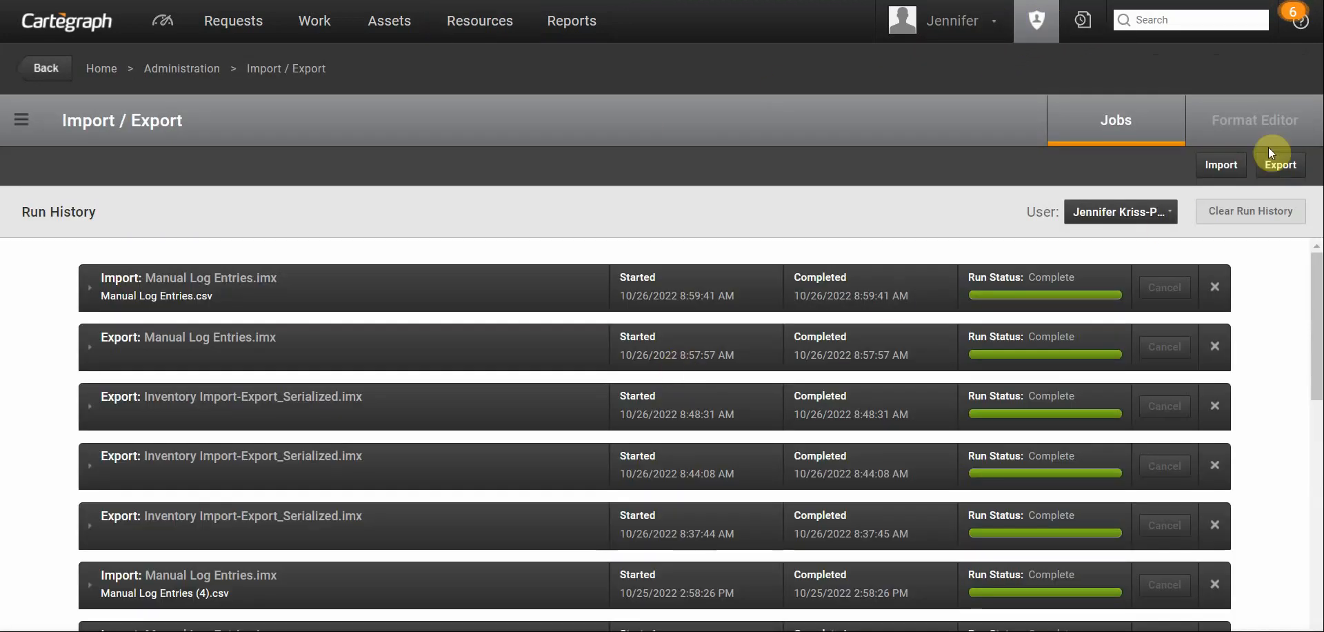
left_click(1243, 124)
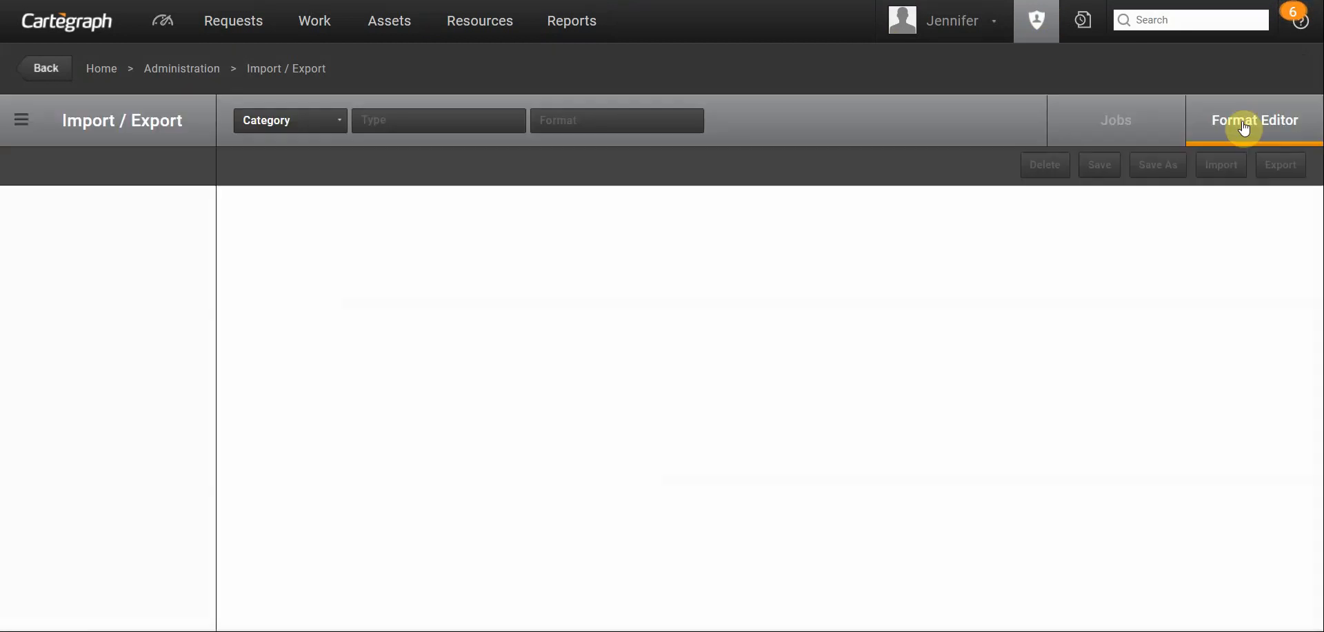
- Load the Manual Log Entries format for the Resources category and the Materials/Material Log type
left_click(296, 124)
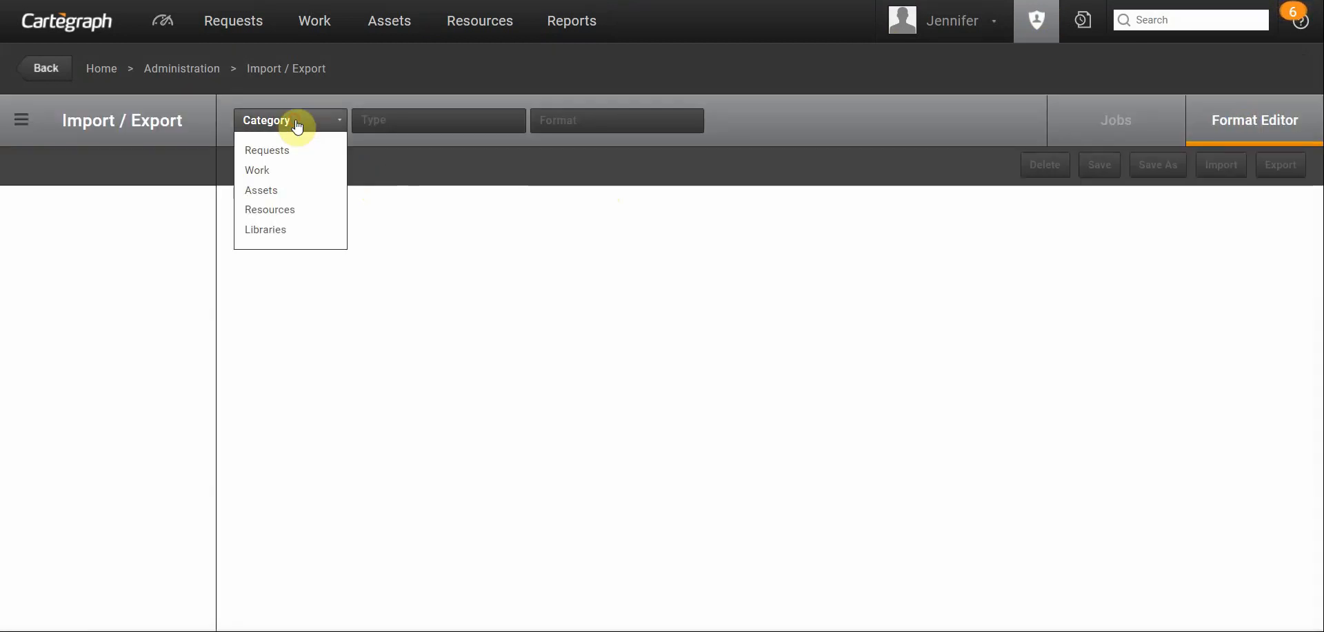
left_click(259, 211)
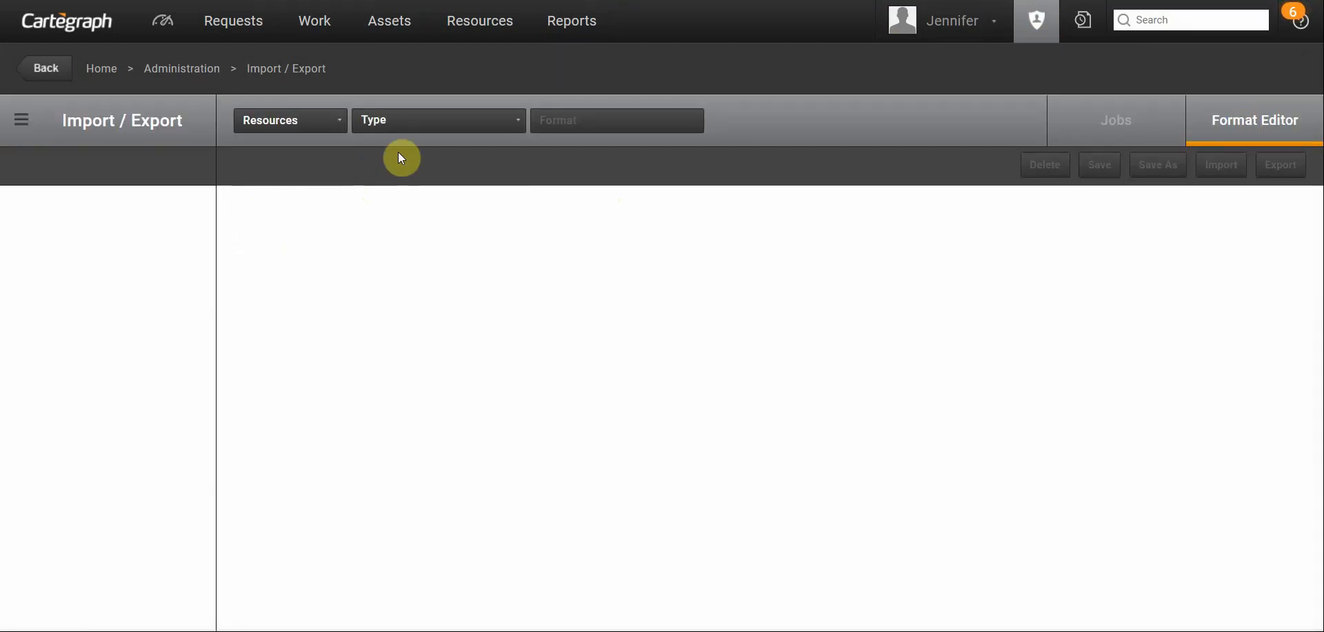
left_click(428, 122)
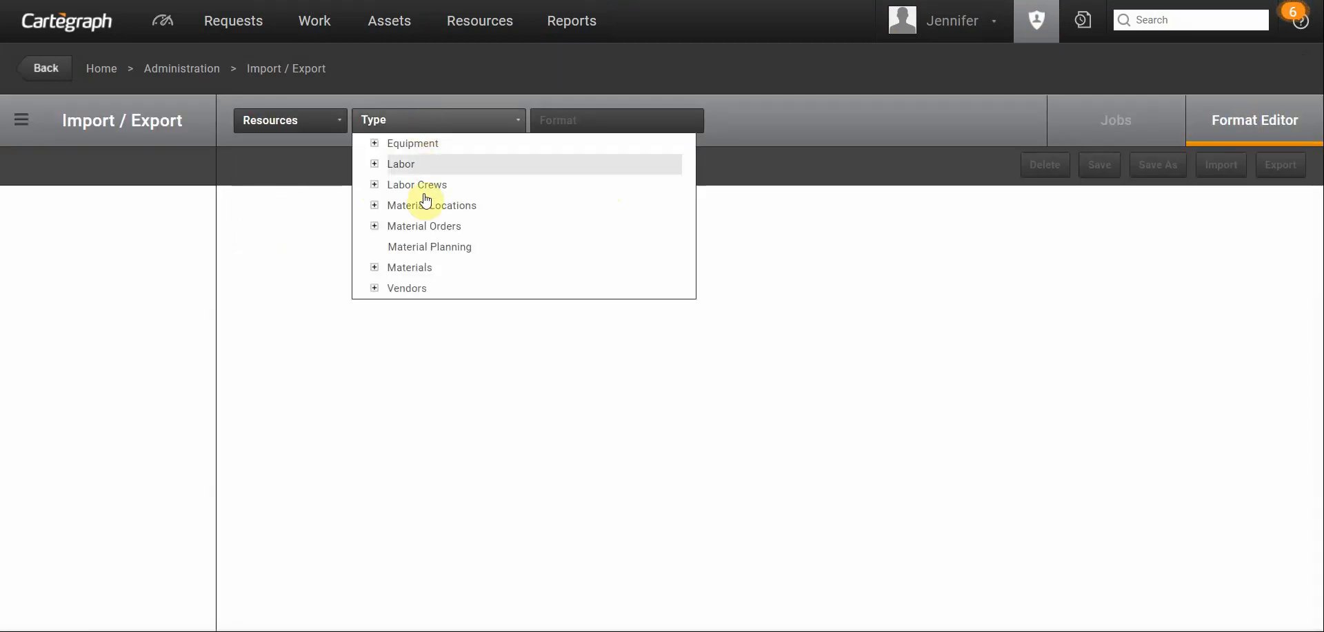
left_click(374, 268)
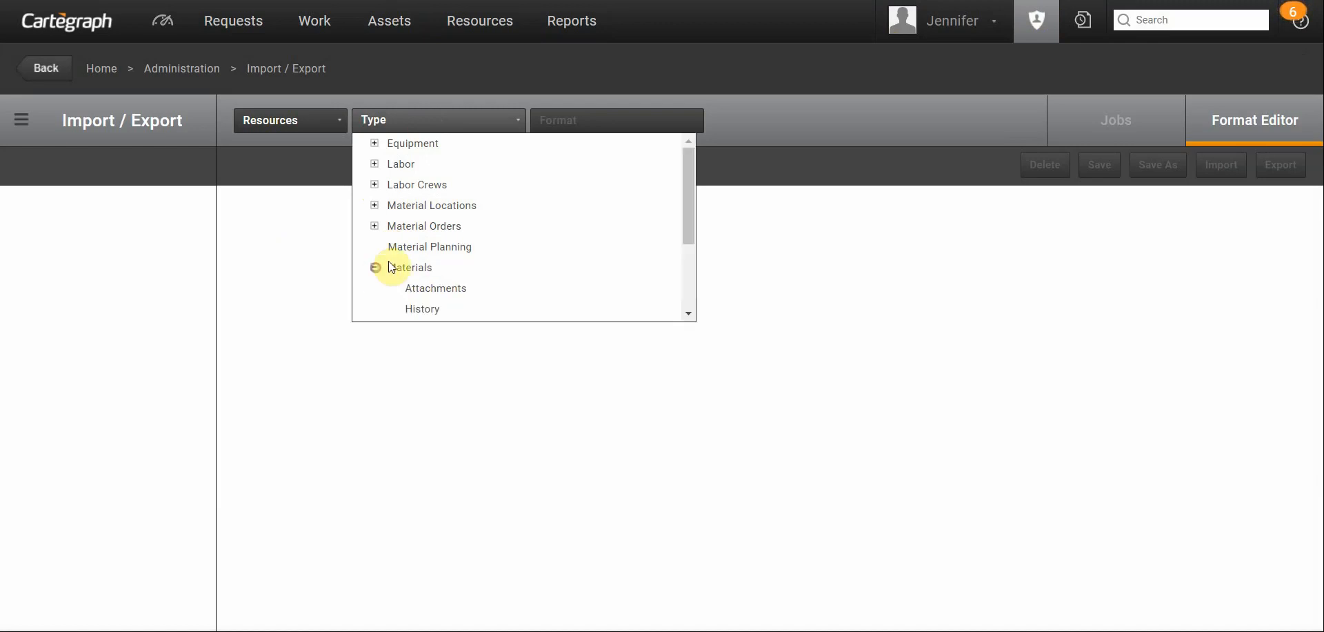
scroll(446, 219, "down", 2)
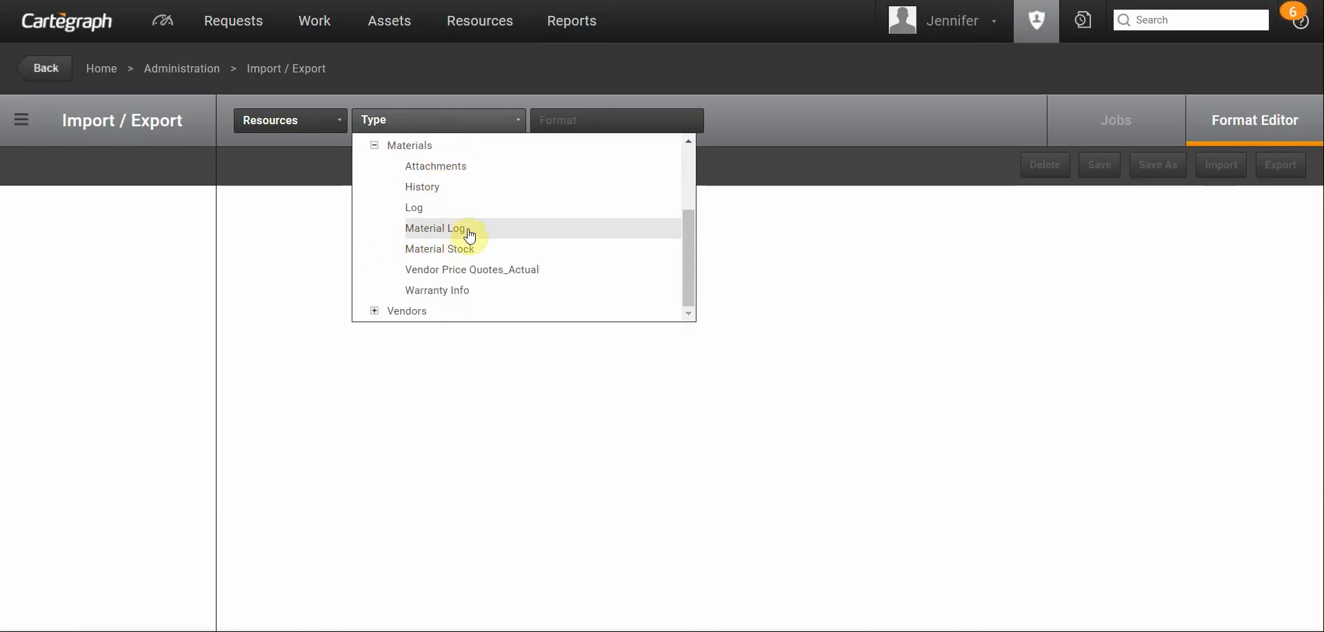
left_click(469, 235)
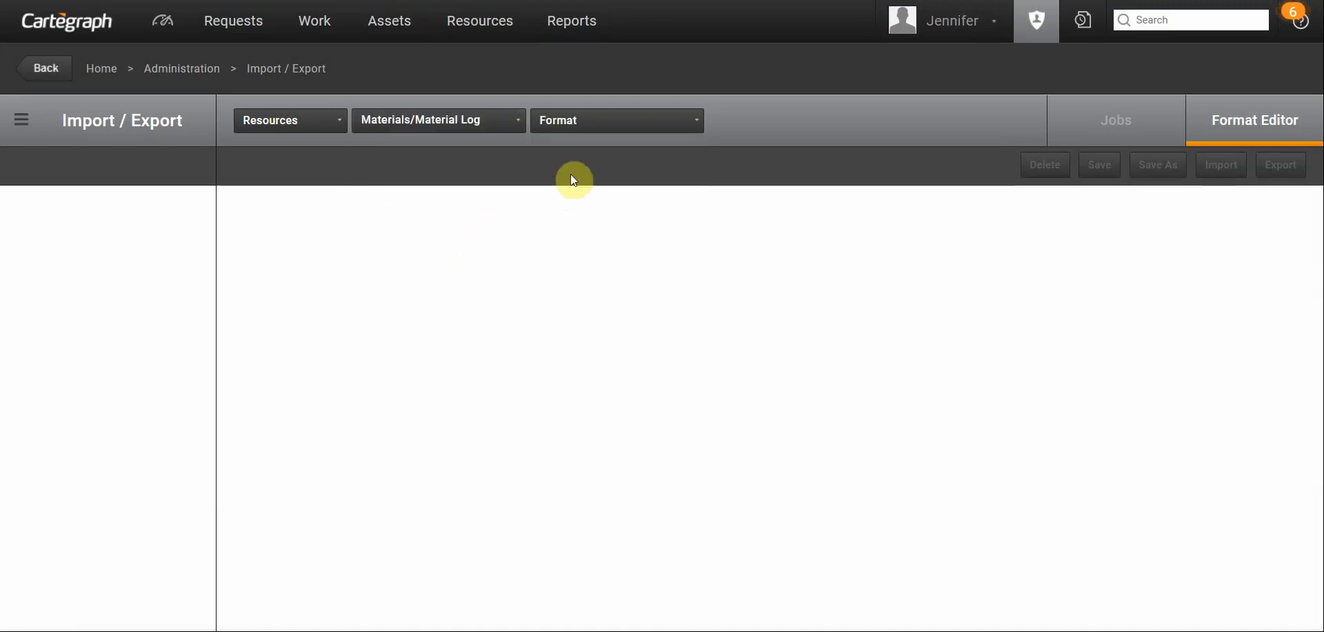
left_click(564, 124)
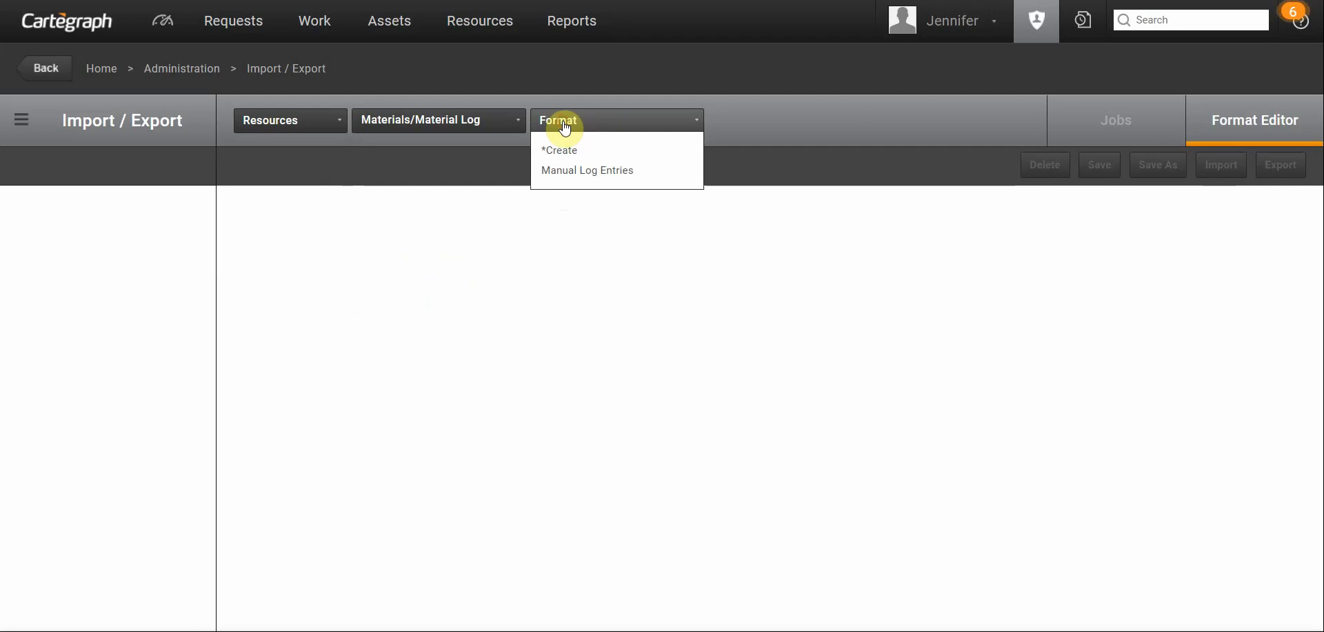
left_click(629, 177)
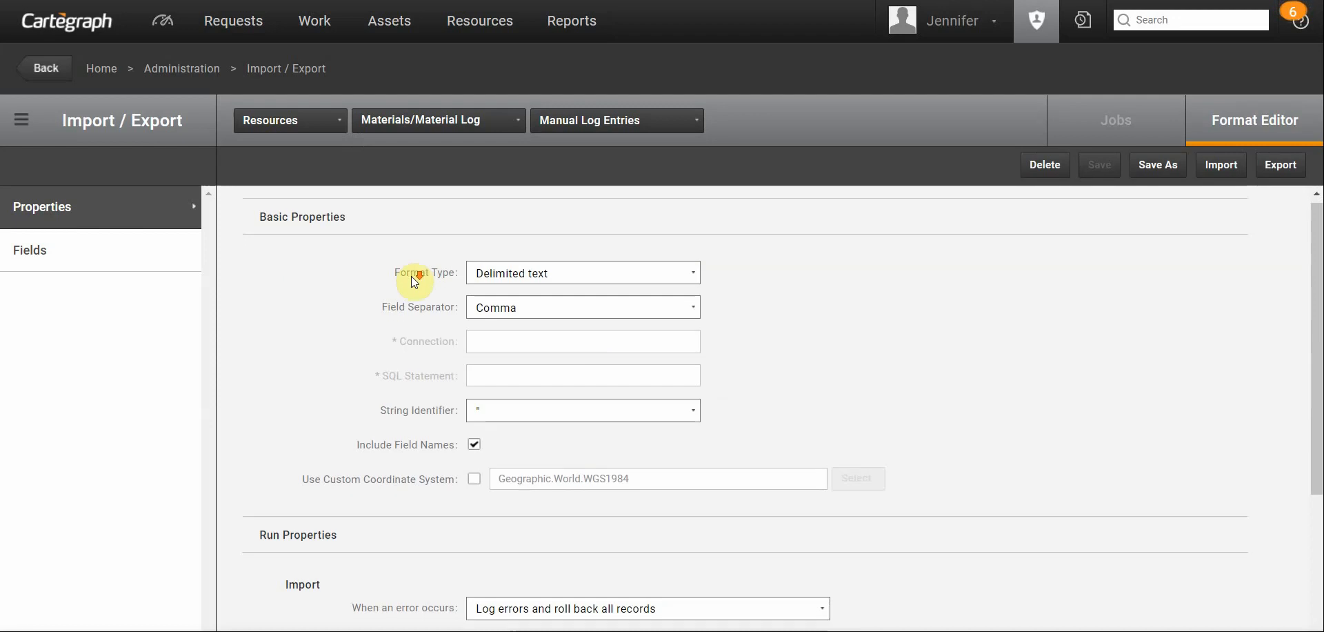
- Review the format's run properties and its export filter for an empty Entry Date, and apply the filter
scroll(409, 509, "down", 3)
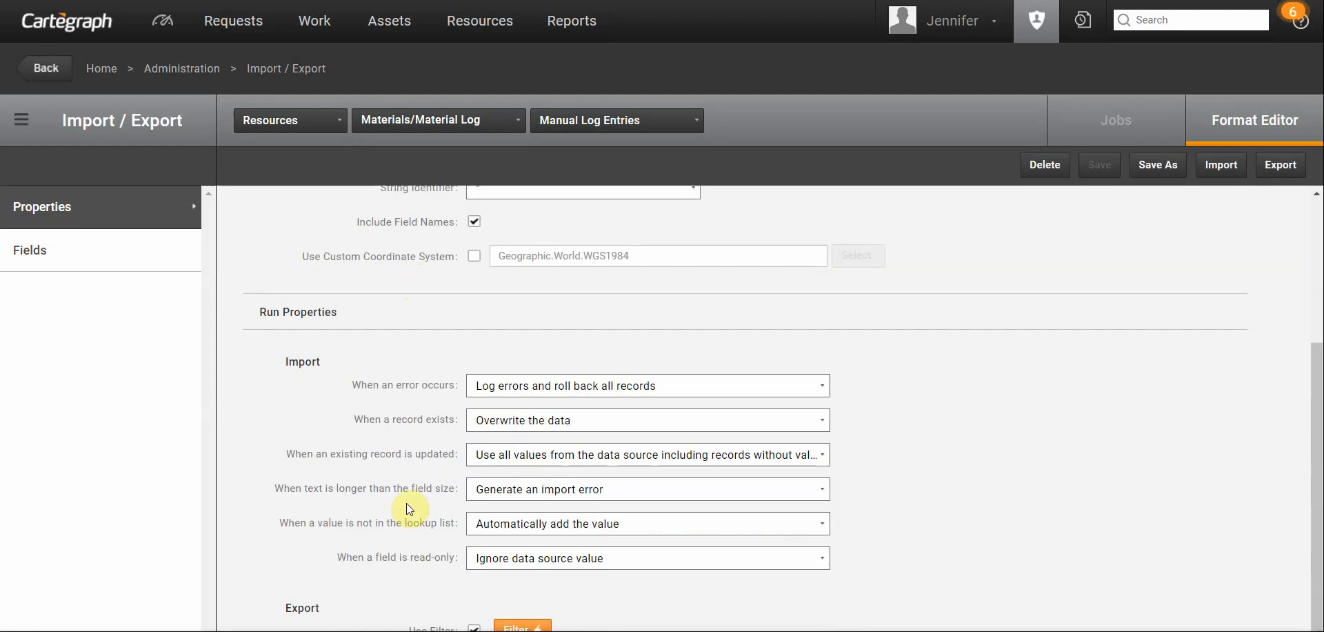
left_click(522, 627)
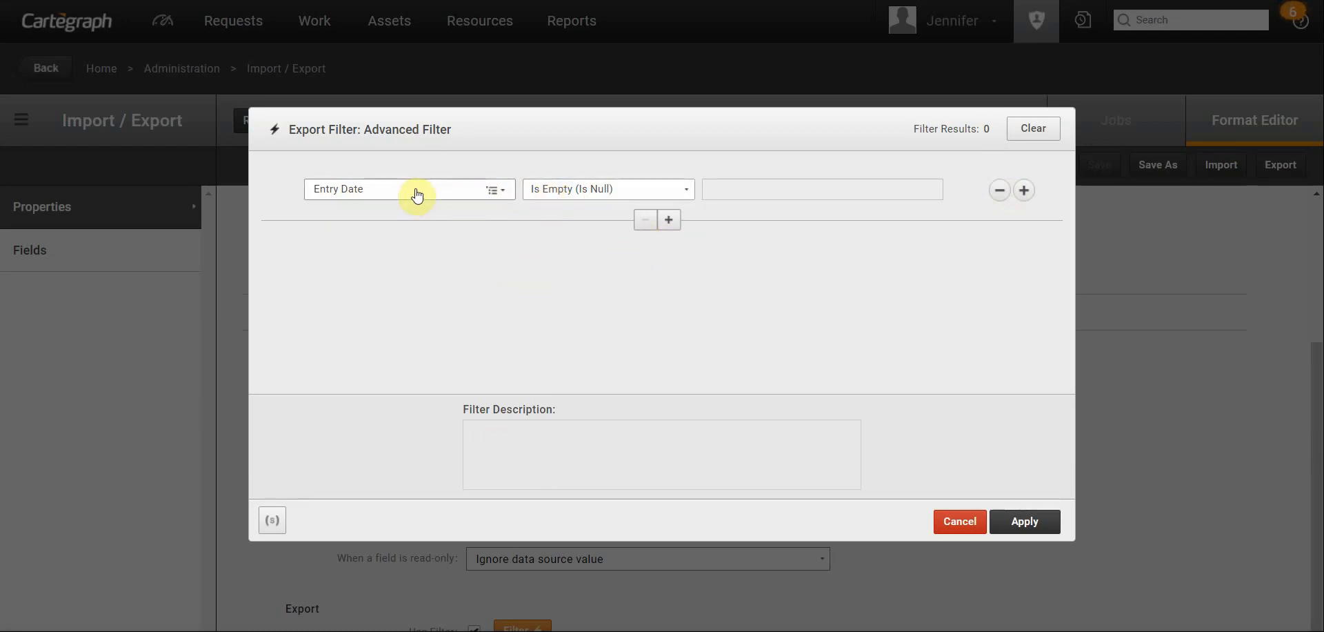
left_click(1026, 522)
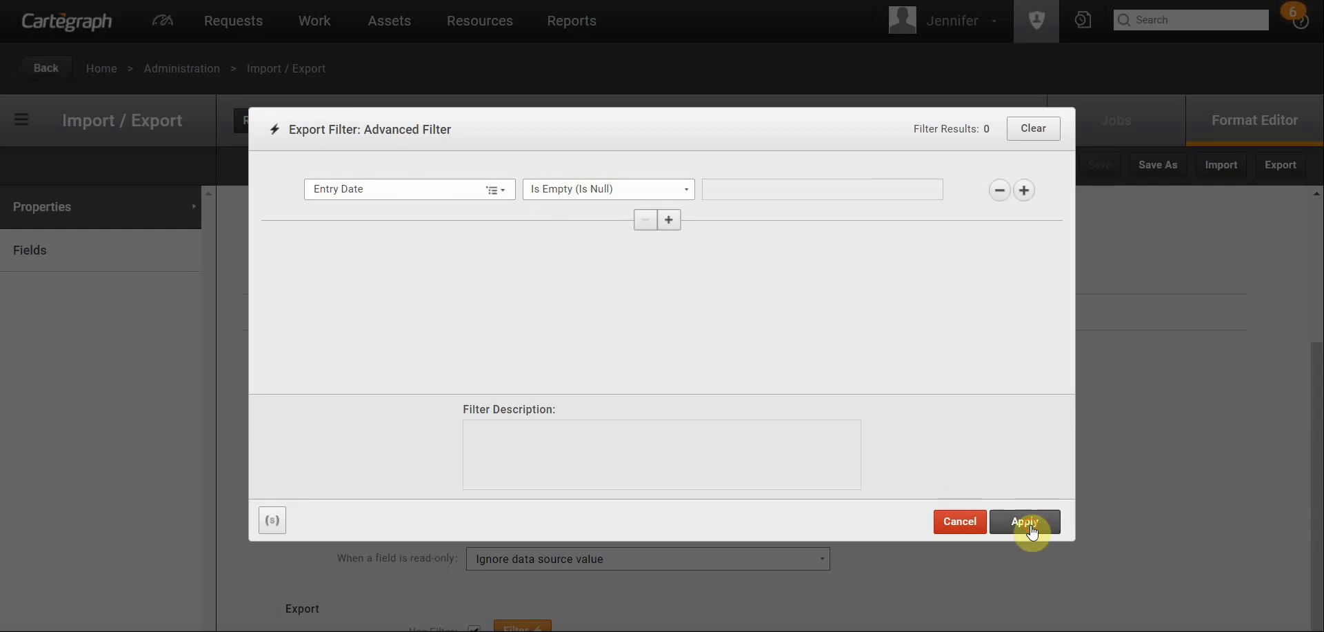
- Export the Manual Log Entries format and open the downloaded Manual Log Entries.csv in Excel
left_click(1284, 169)
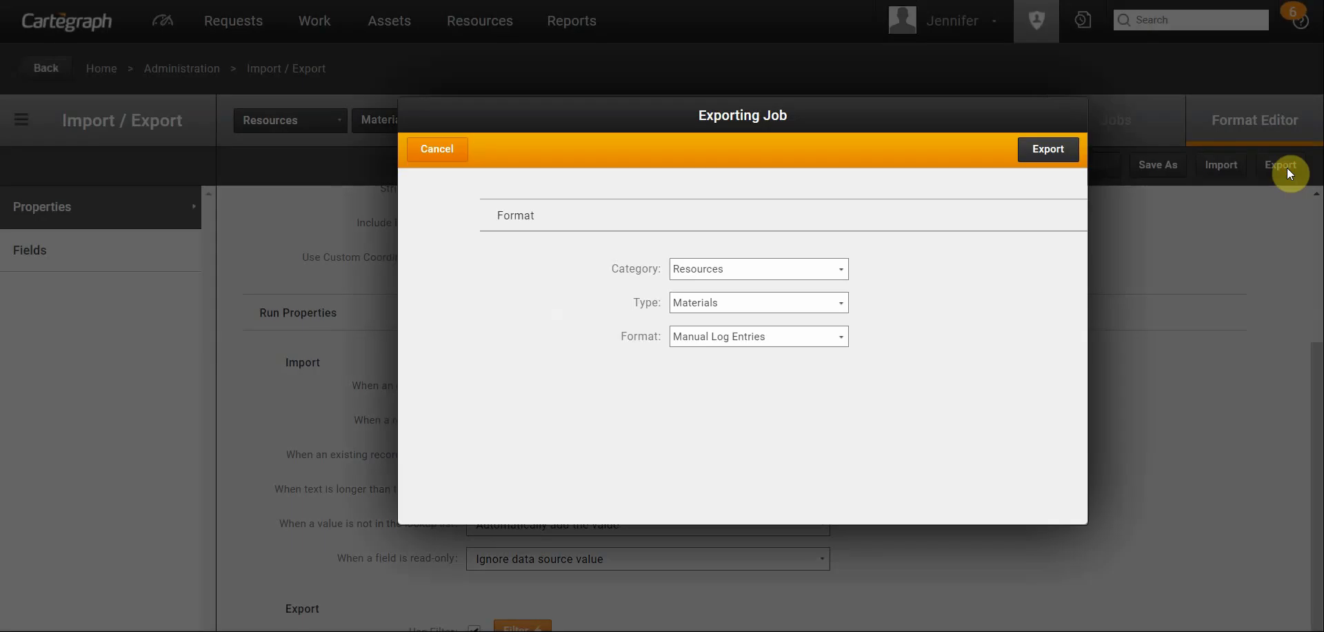
left_click(1044, 151)
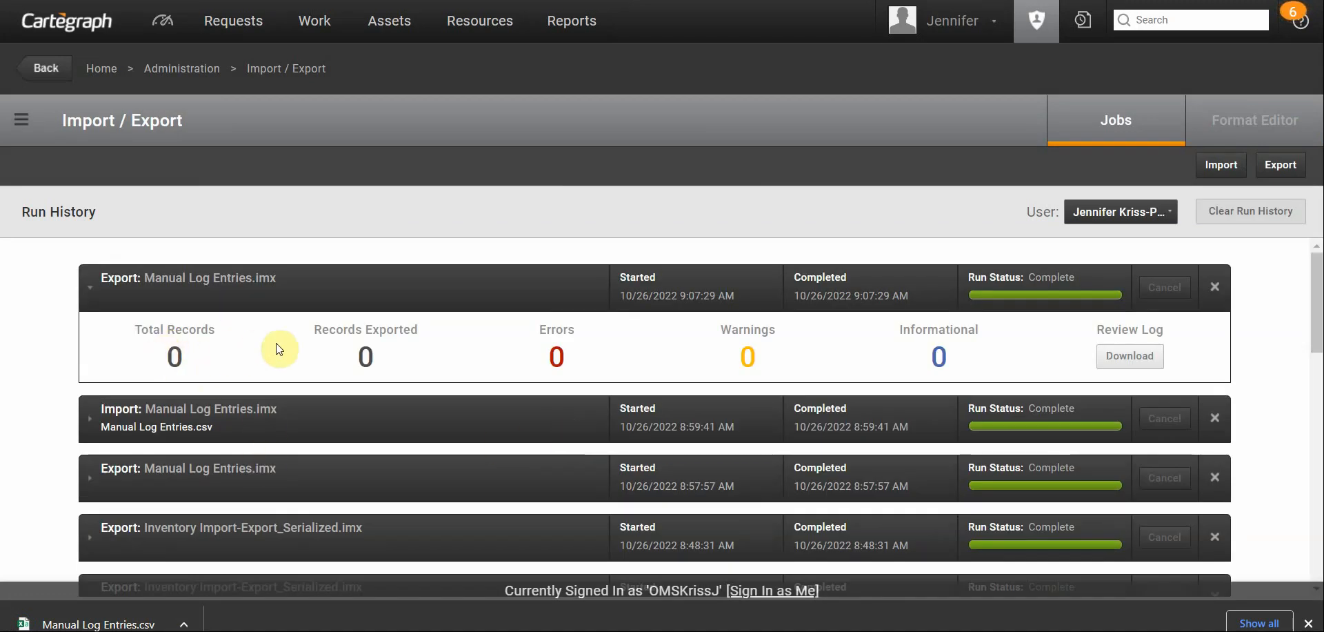
left_click(54, 616)
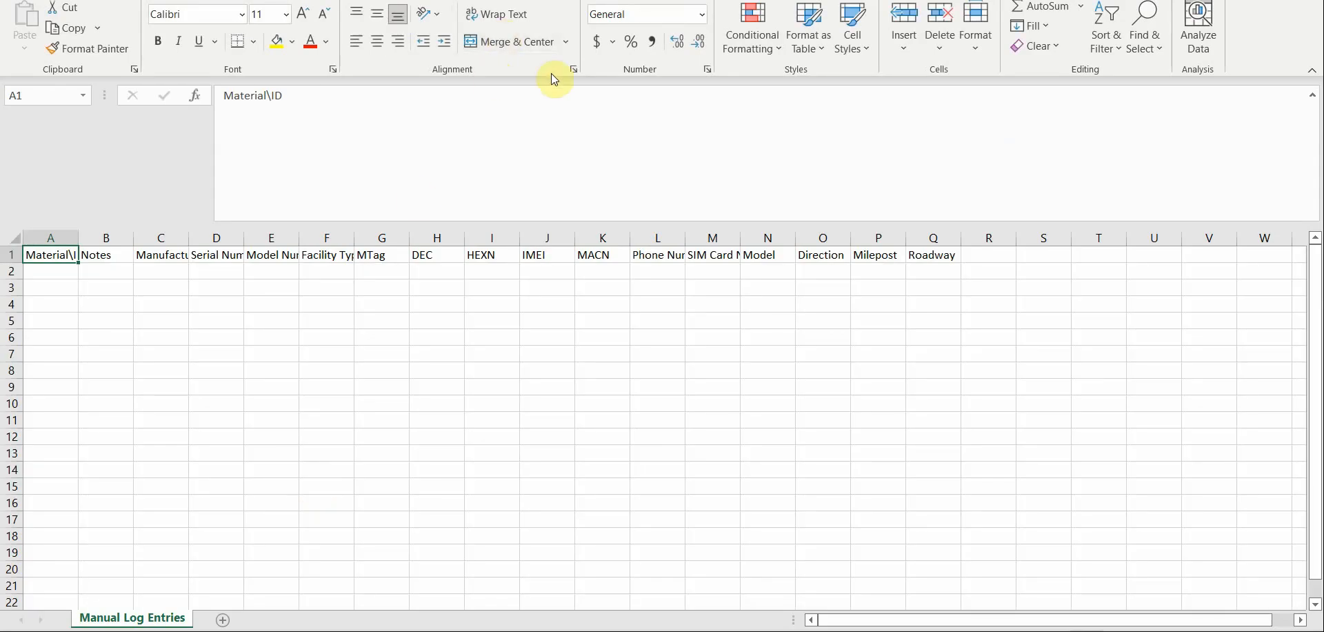
- Arrange the inventory export and Manual Log Entries workbooks side by side, and fit the Material\ID column to its heading
left_click_drag(845, 0, 1323, 207)
left_click(231, 66)
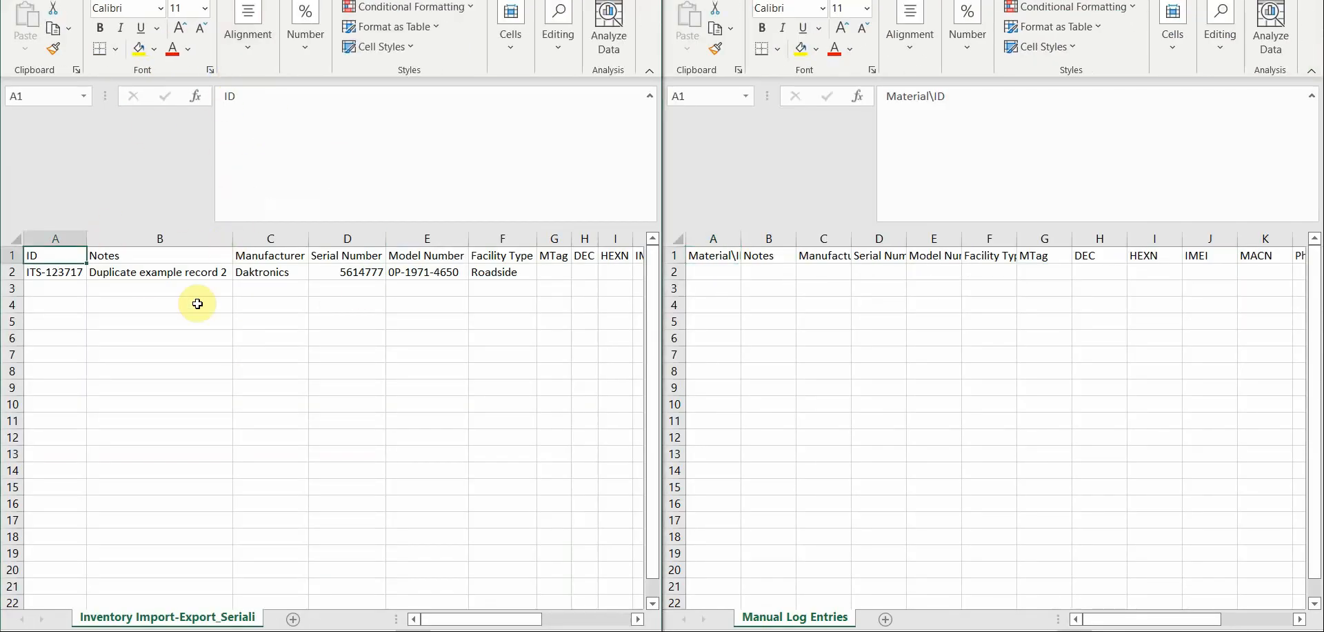
left_click(189, 270)
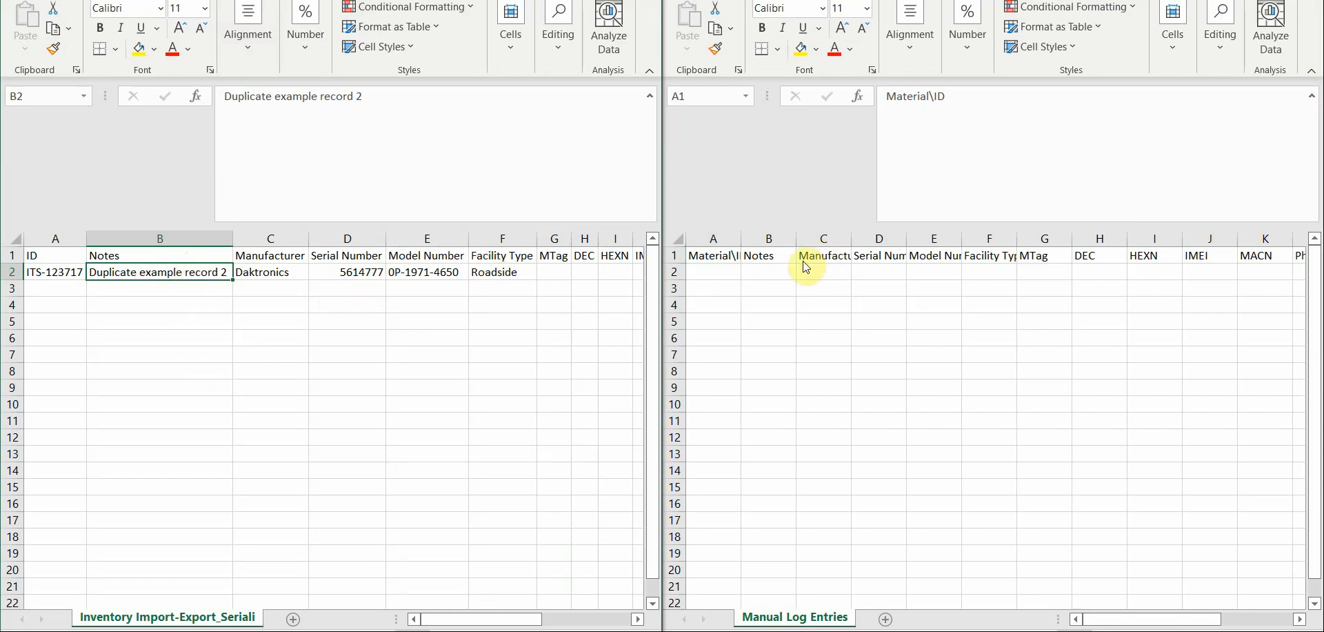
left_click(773, 271)
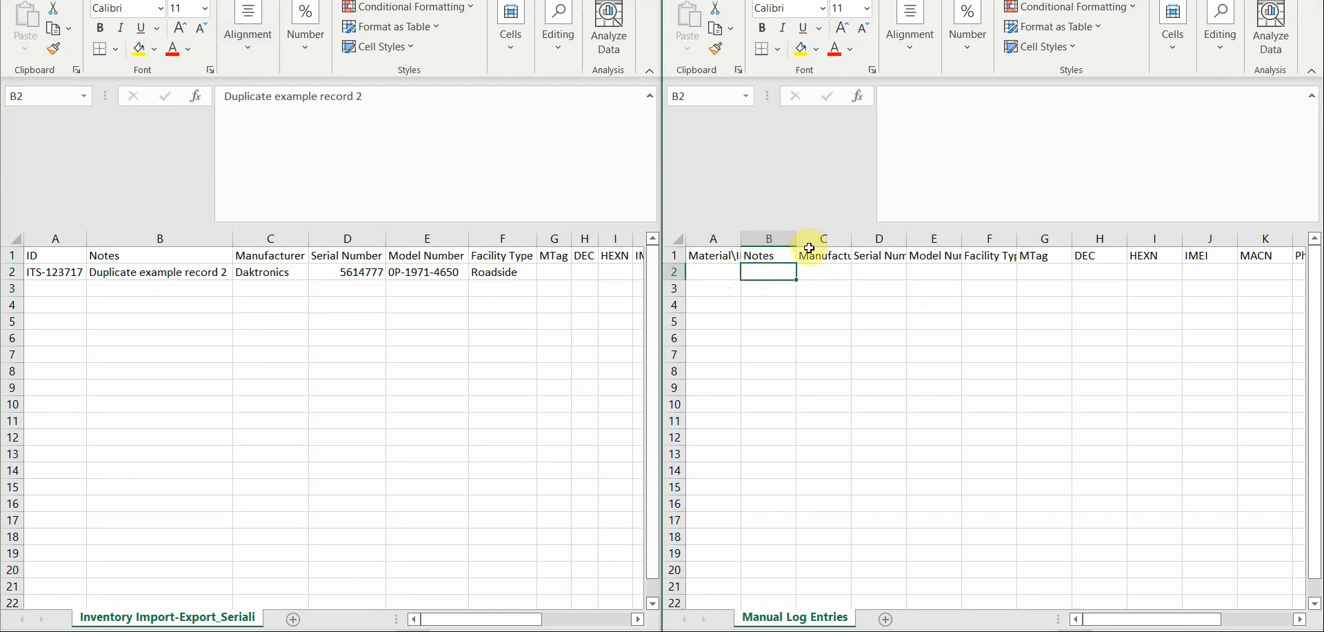
double_click(741, 238)
left_click(722, 256)
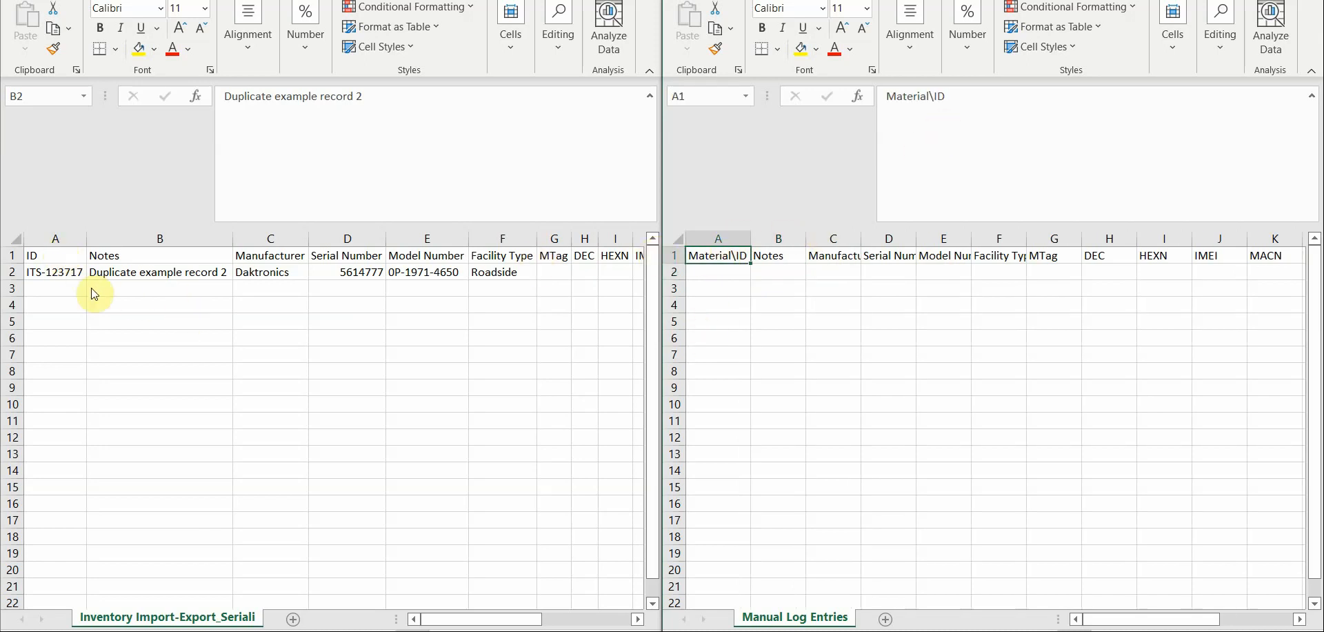
- Copy the ITS-123717 row from ID through Roadway in the inventory export into row 2 of the Manual Log Entries sheet
left_click(53, 278)
left_click(53, 278)
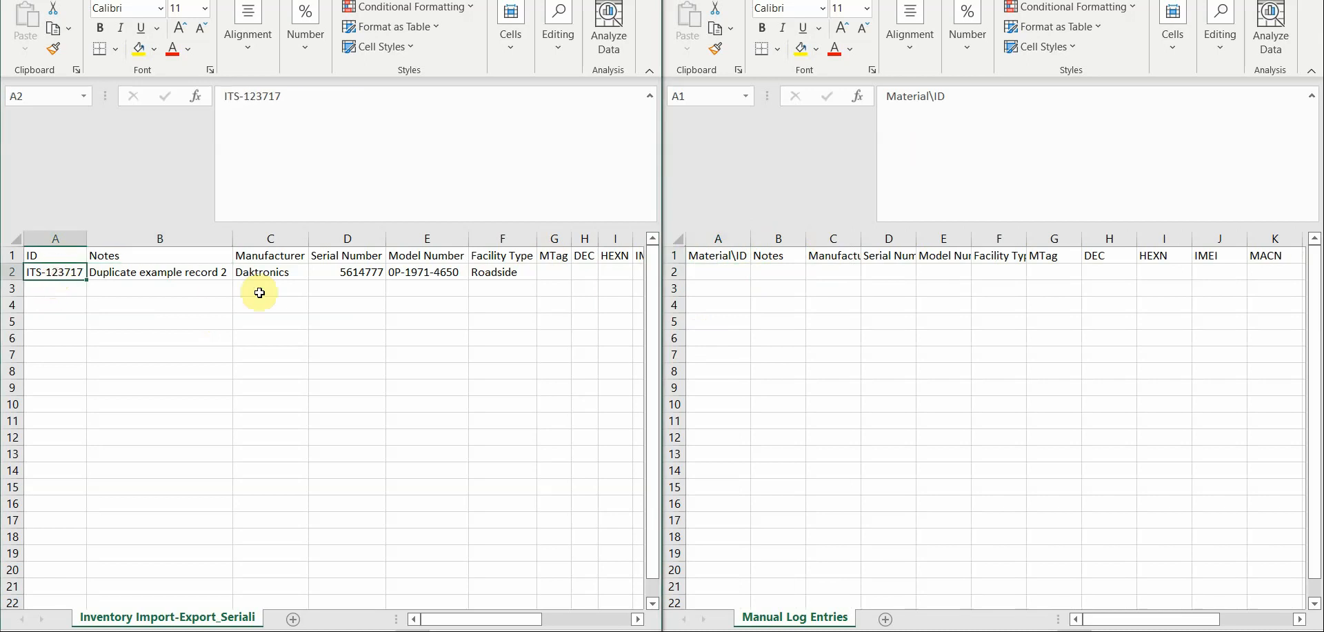
key("shift+Right")
key("shift+Right")
key("shift+Right")
key("shift+Right")
key("shift+Right")
key("shift+Right")
key("shift+Right")
key("shift+Right")
key("shift+Right")
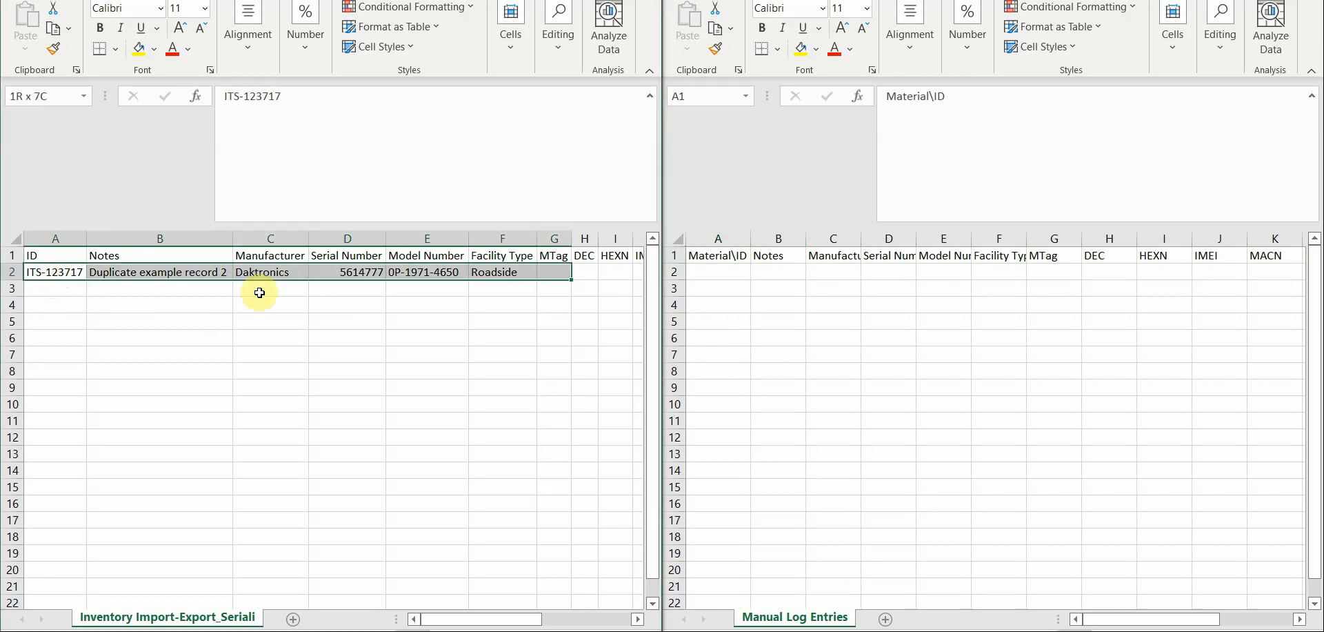
key("shift+Right")
key("shift+Right")
key("shift+Right")
key("shift+Right")
key("shift+Right")
key("shift+Right")
key("shift+Right")
key("shift+Right")
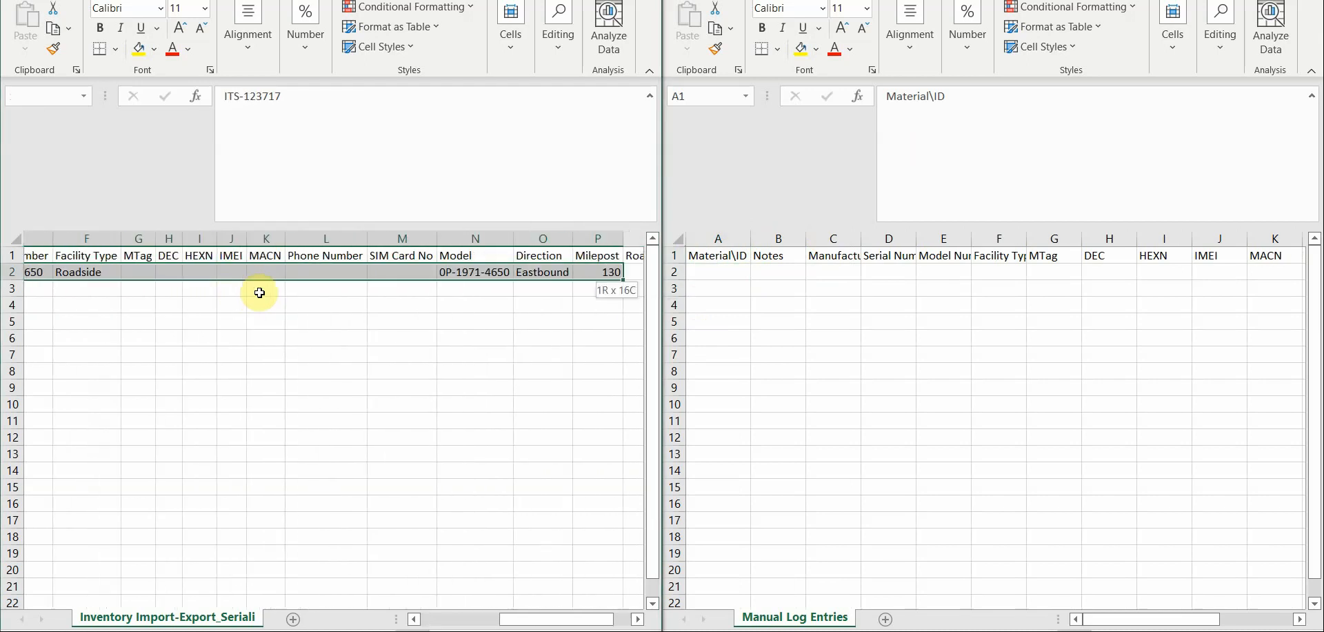
key("shift+Left")
key("ctrl+c")
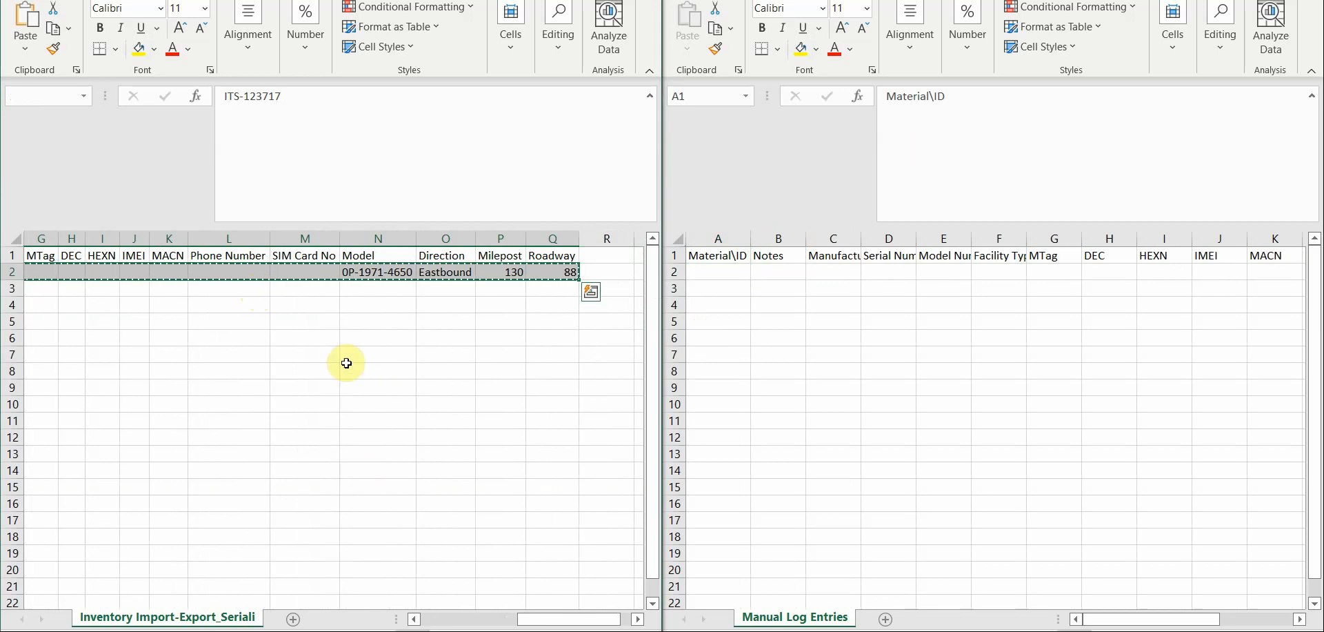
left_click(717, 272)
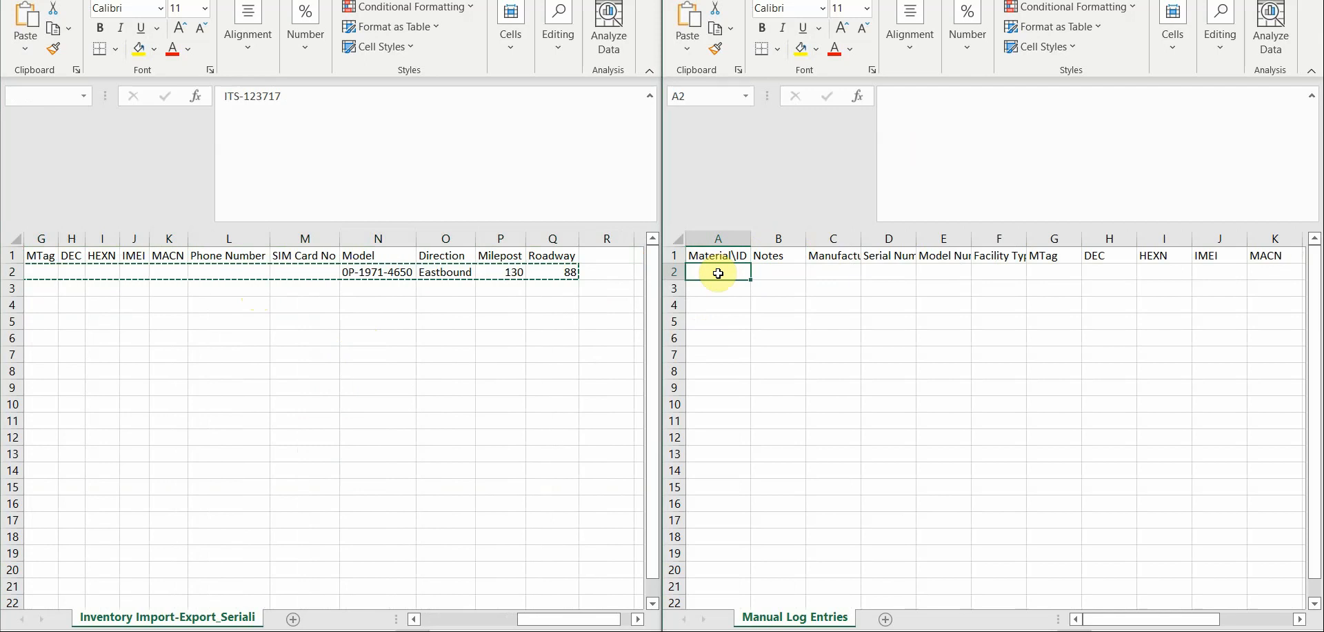
key("ctrl+v")
left_click(718, 273)
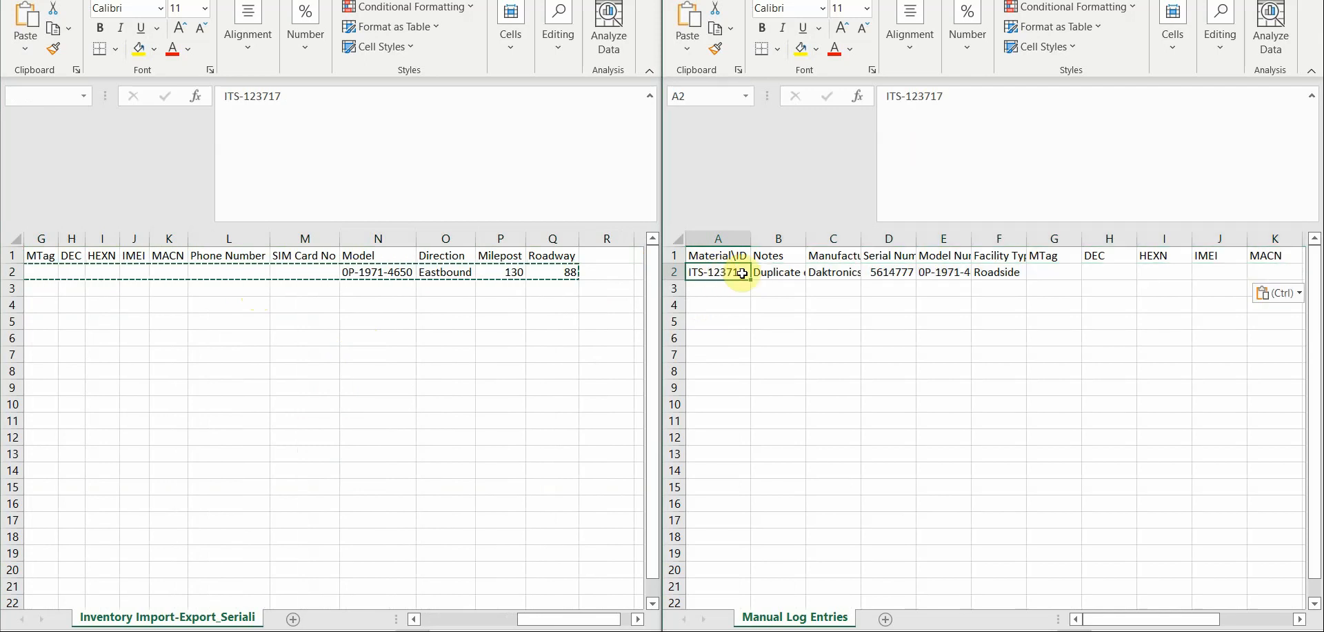
- Change the Material\ID in row 2 of the Manual Log Entries sheet to ITS-123716
double_click(741, 271)
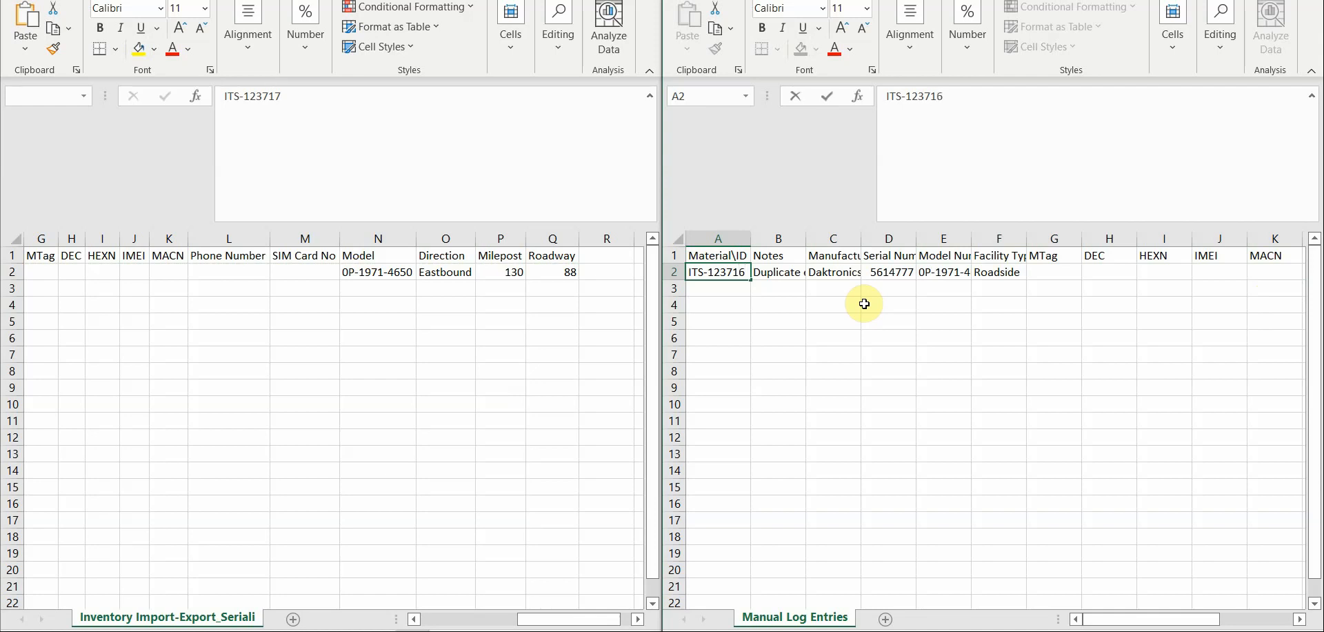
key("Return")
left_click(729, 273)
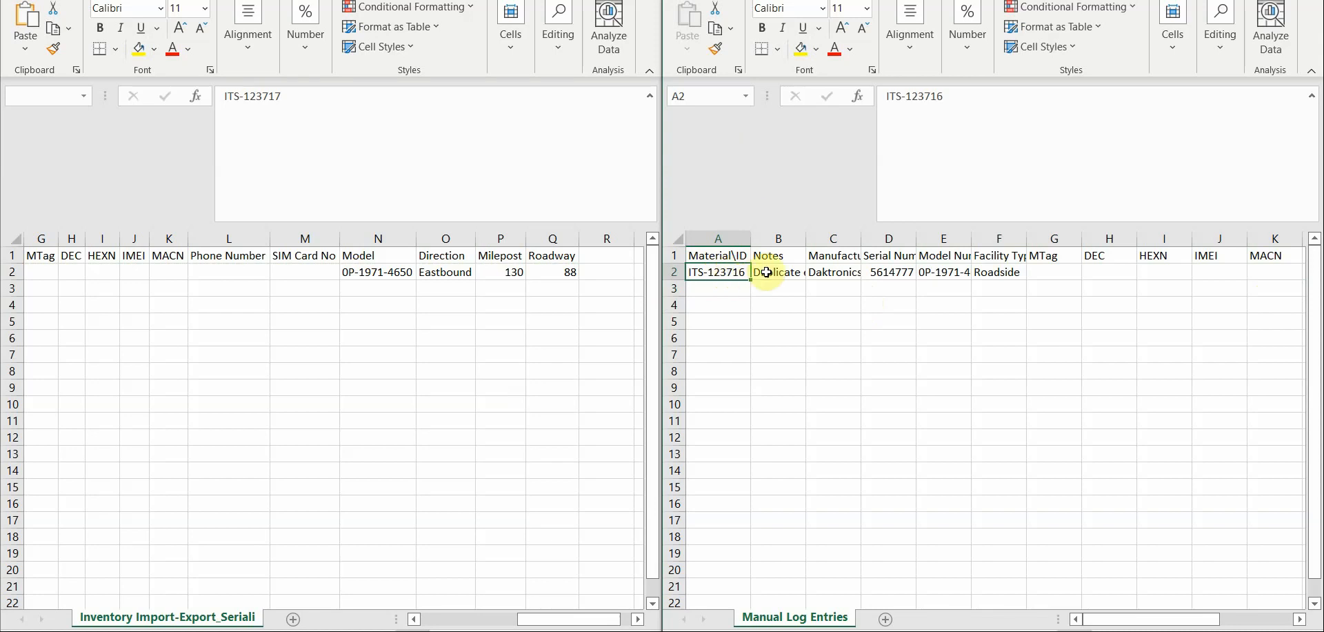
- Put away the inventory export workbook and maximize the Manual Log Entries workbook
left_click(584, 1)
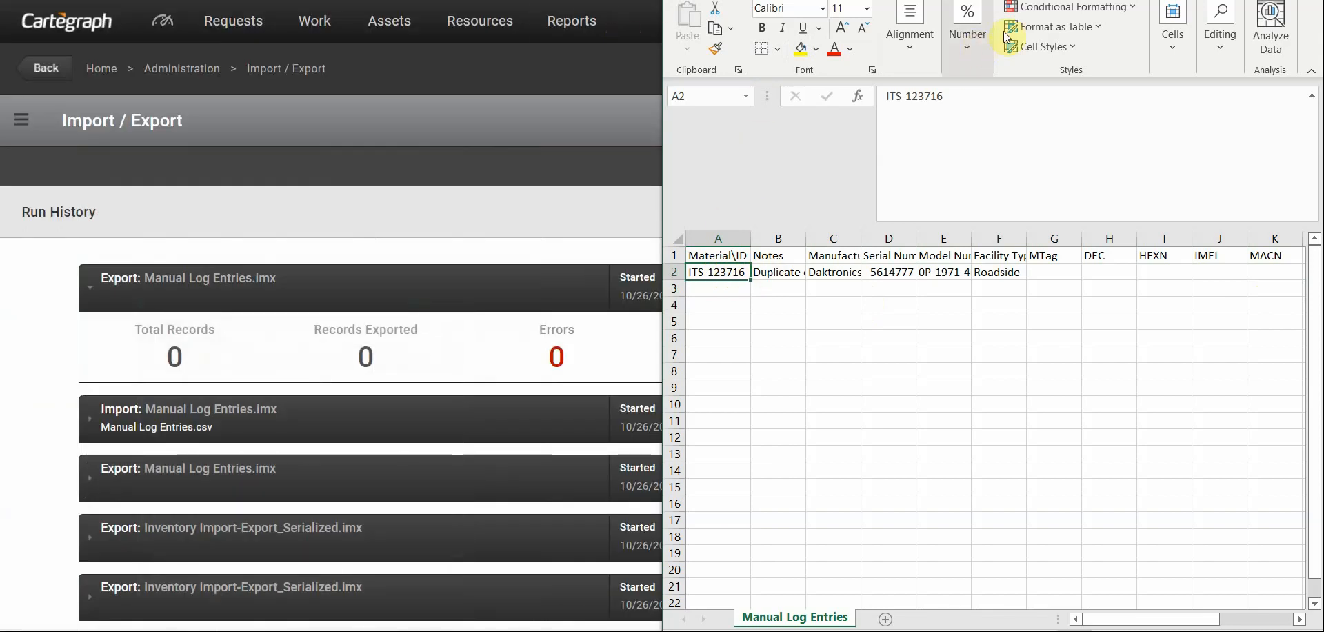
double_click(1013, 1)
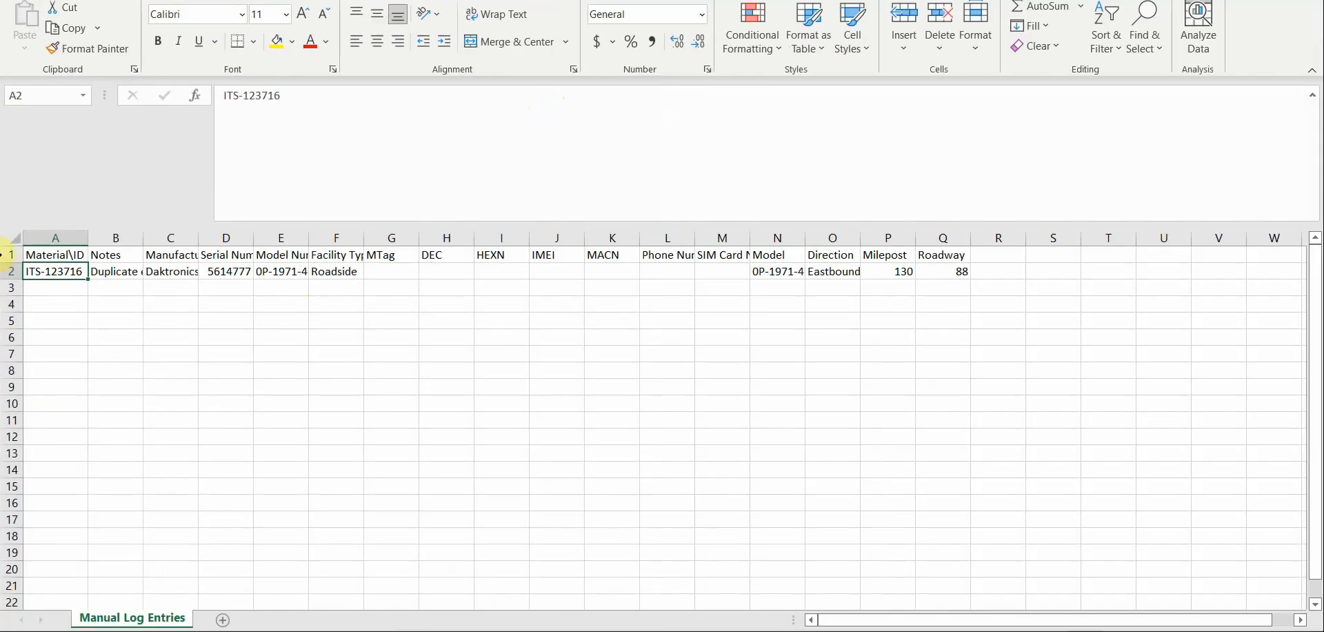
- Fit all columns of the Manual Log Entries sheet to their contents and check row 2's Material\ID and copied details
left_click(11, 238)
double_click(88, 238)
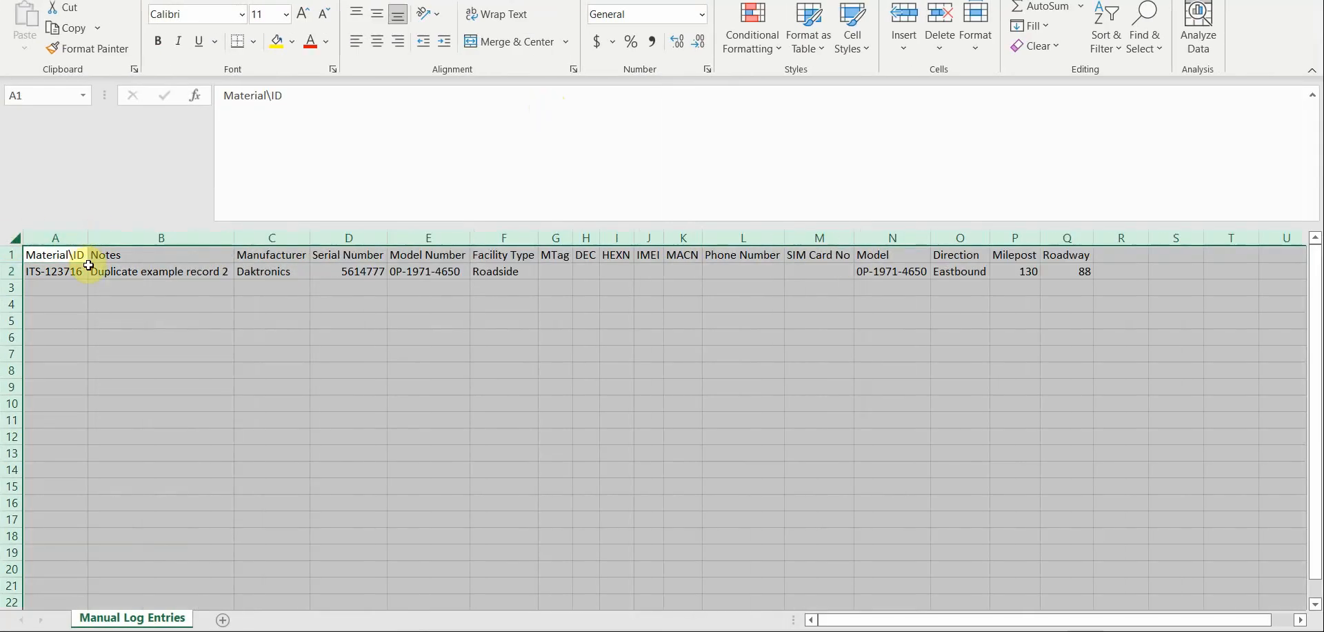
left_click(108, 273)
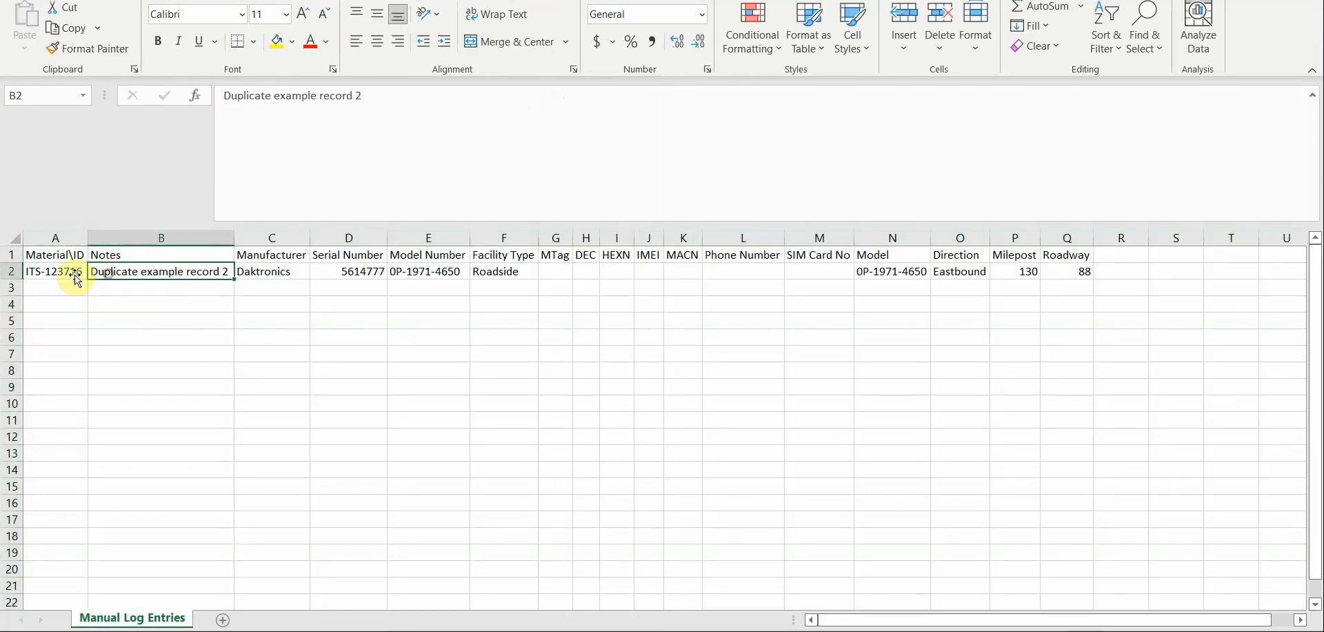
left_click(63, 274)
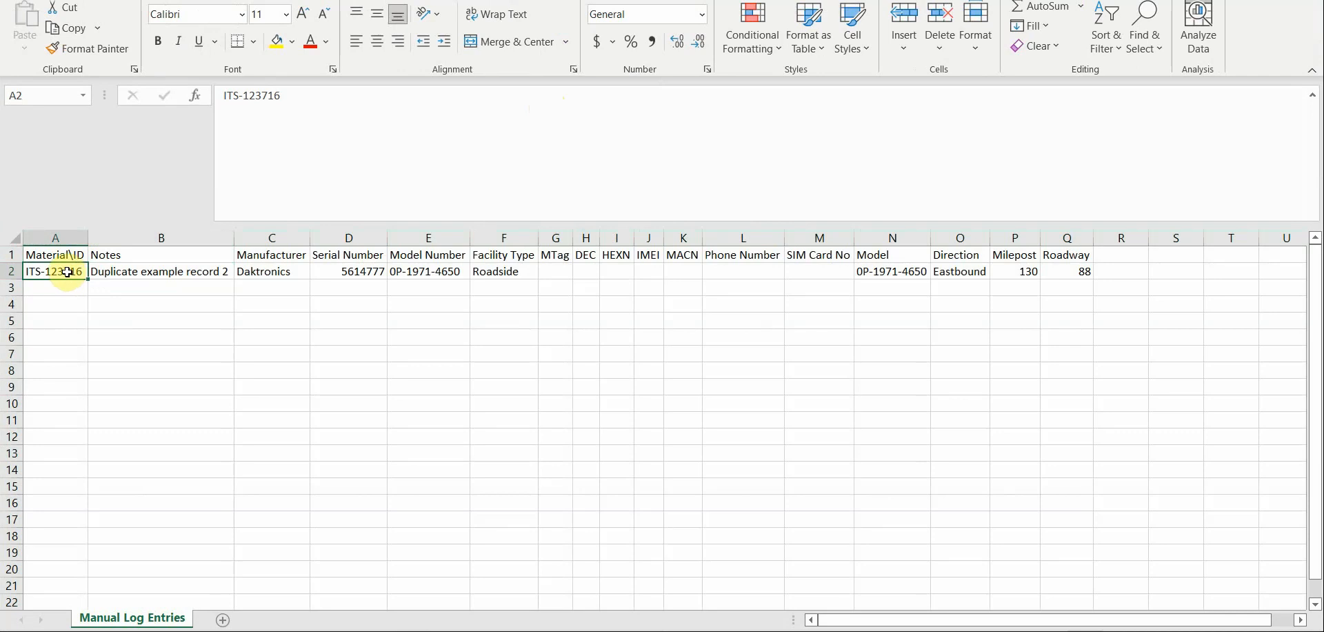
left_click_drag(178, 271, 1073, 274)
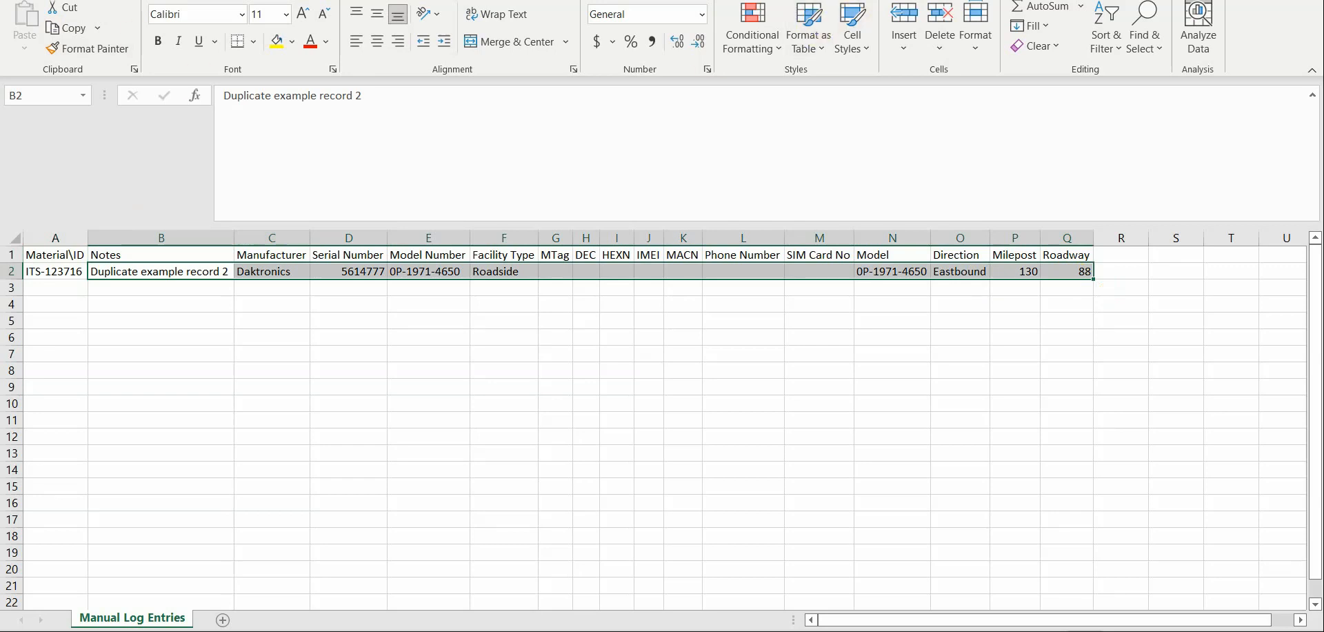
- Switch to Cartegraph and import Manual Log Entries.csv with the Manual Log Entries format for Resources, Materials
key("alt+Tab")
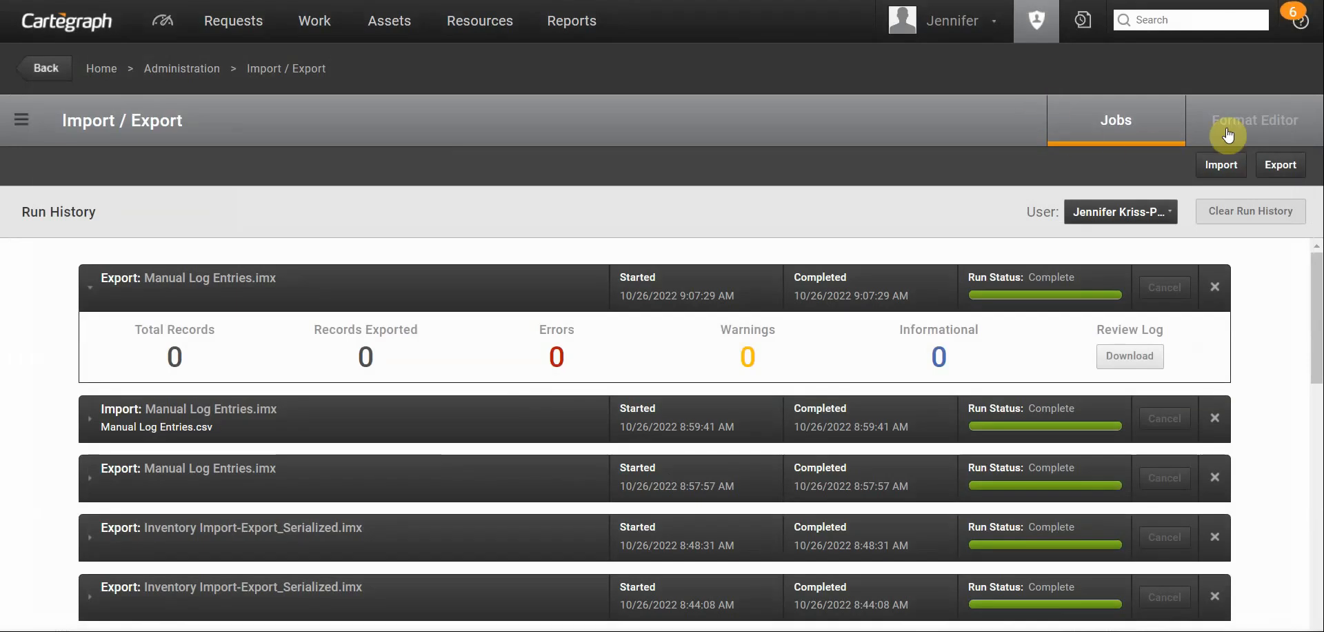
left_click(1253, 130)
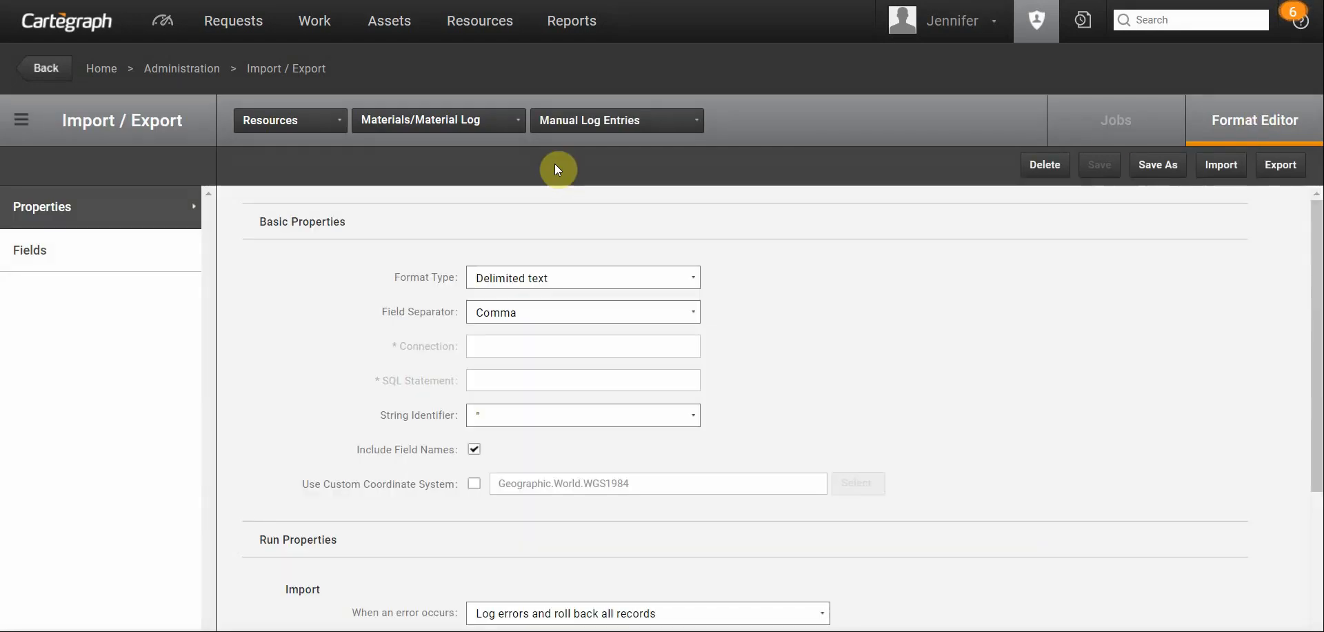
left_click(1223, 168)
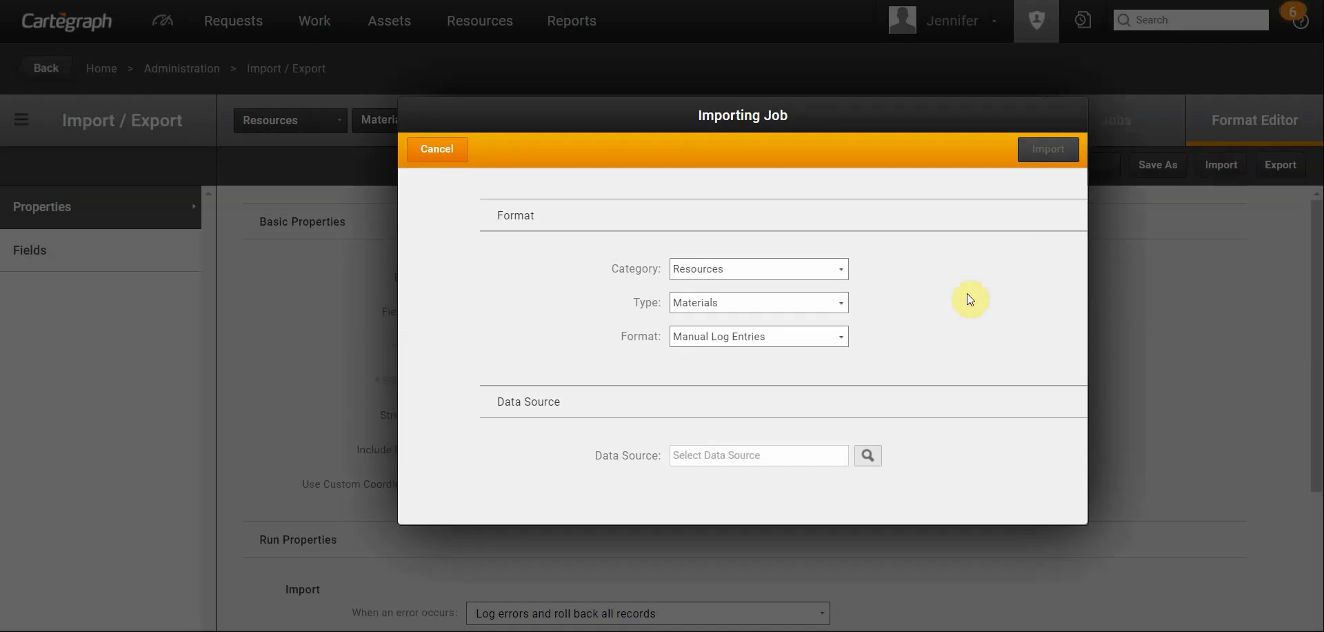
left_click(868, 456)
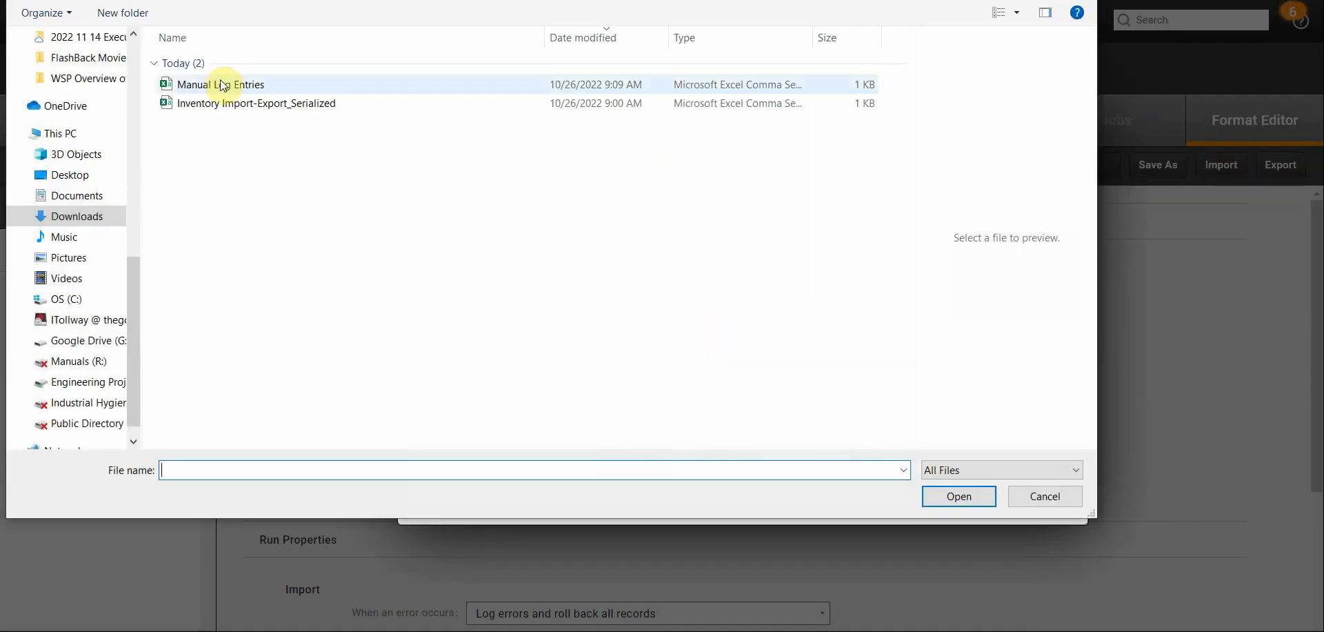
left_click(226, 88)
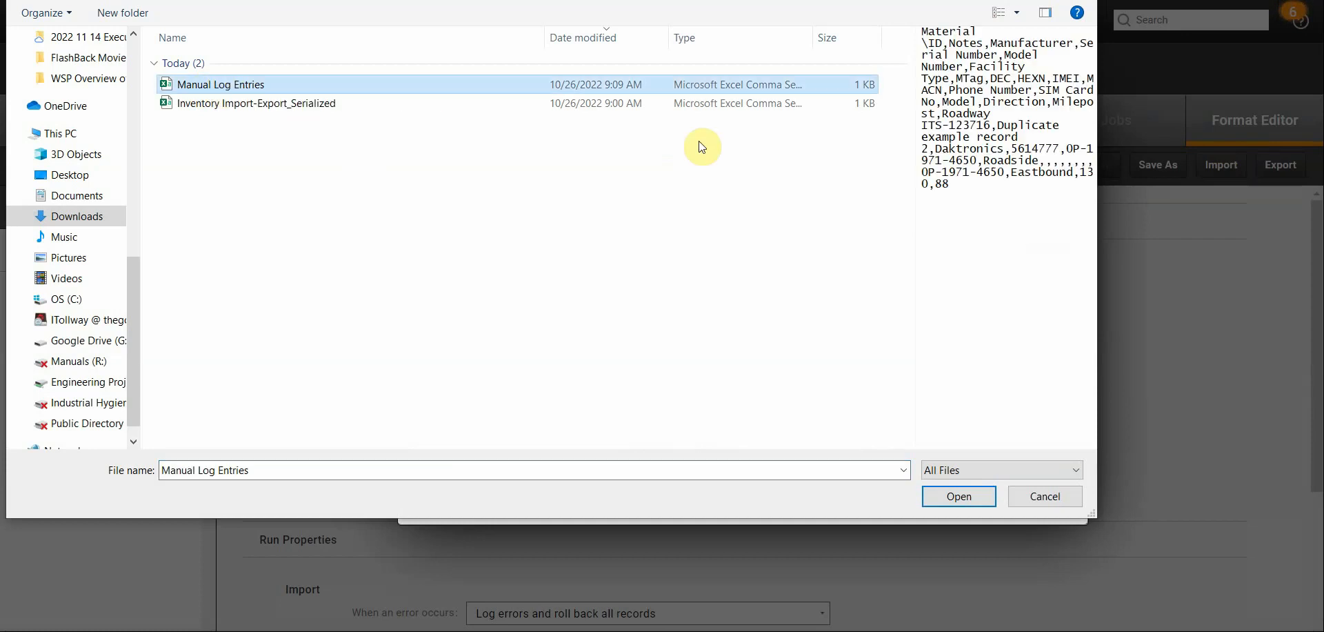
left_click(953, 495)
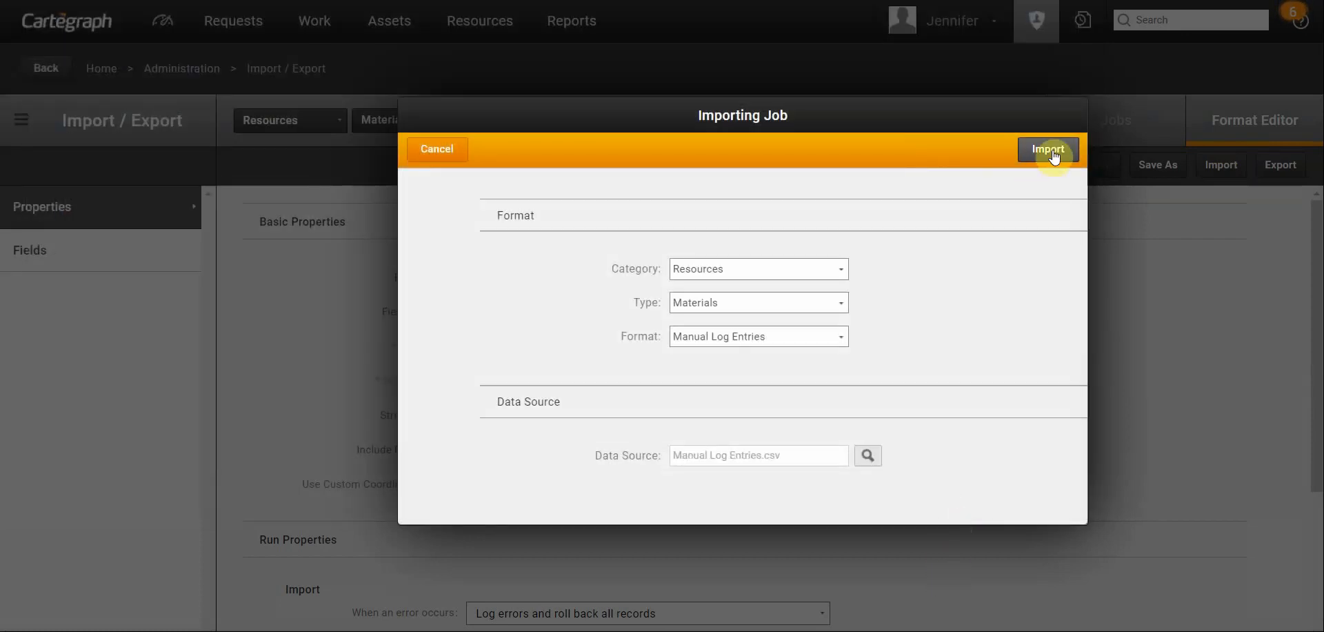
left_click(1053, 150)
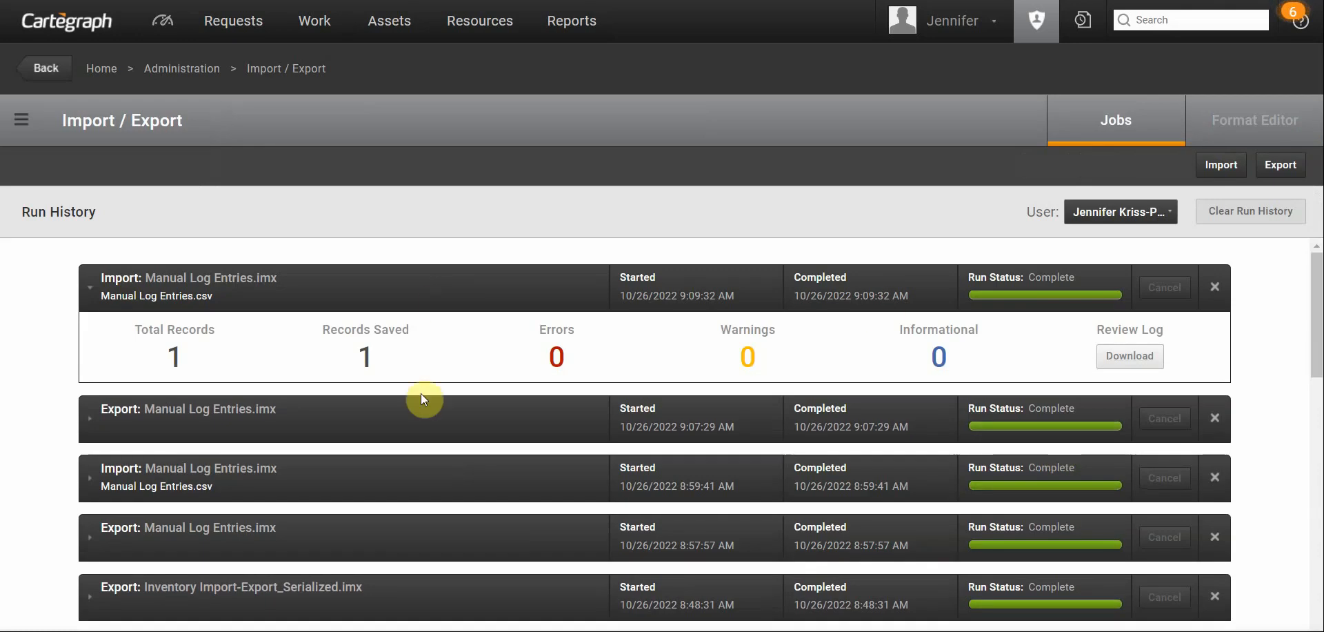
- Check the Material Log of material ITS-123716 for the imported entry, and return to the Resources list
left_click(476, 31)
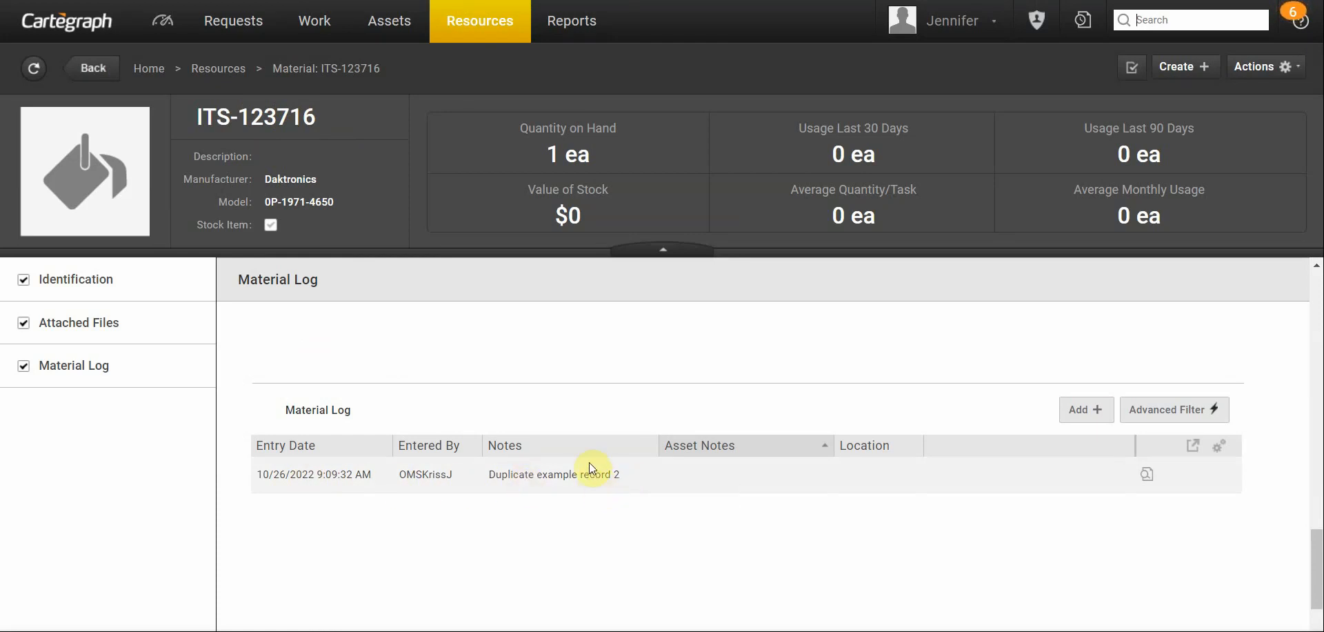
left_click(486, 23)
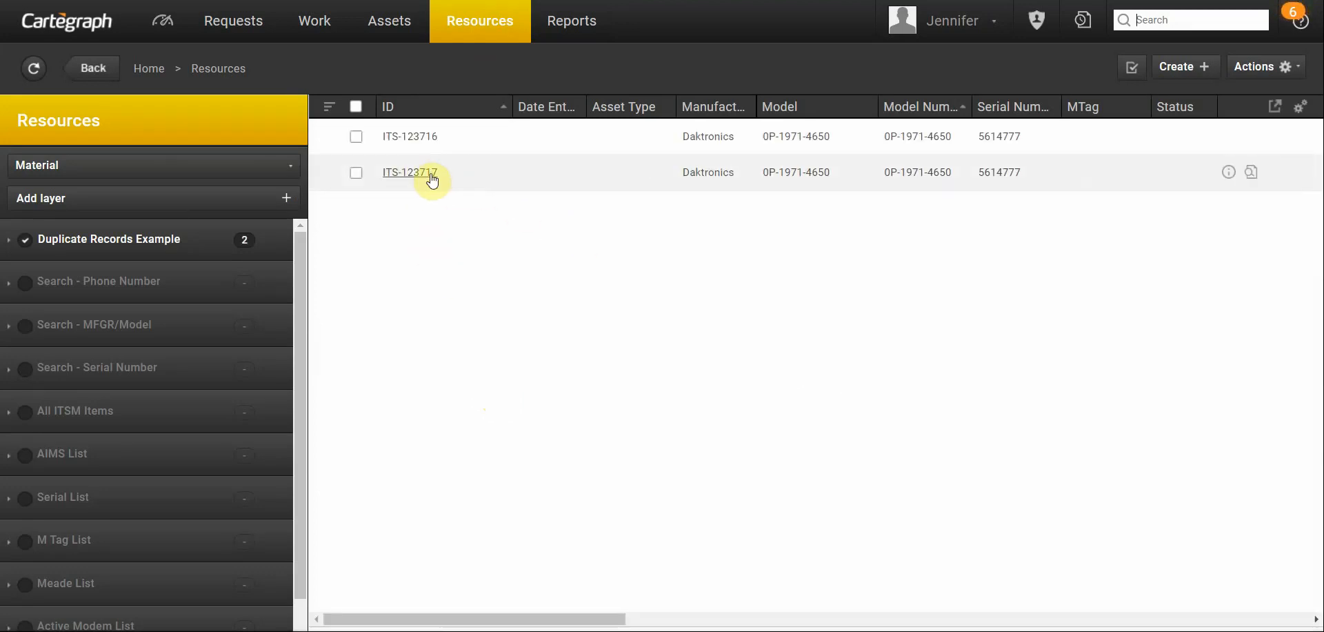
left_click(475, 132)
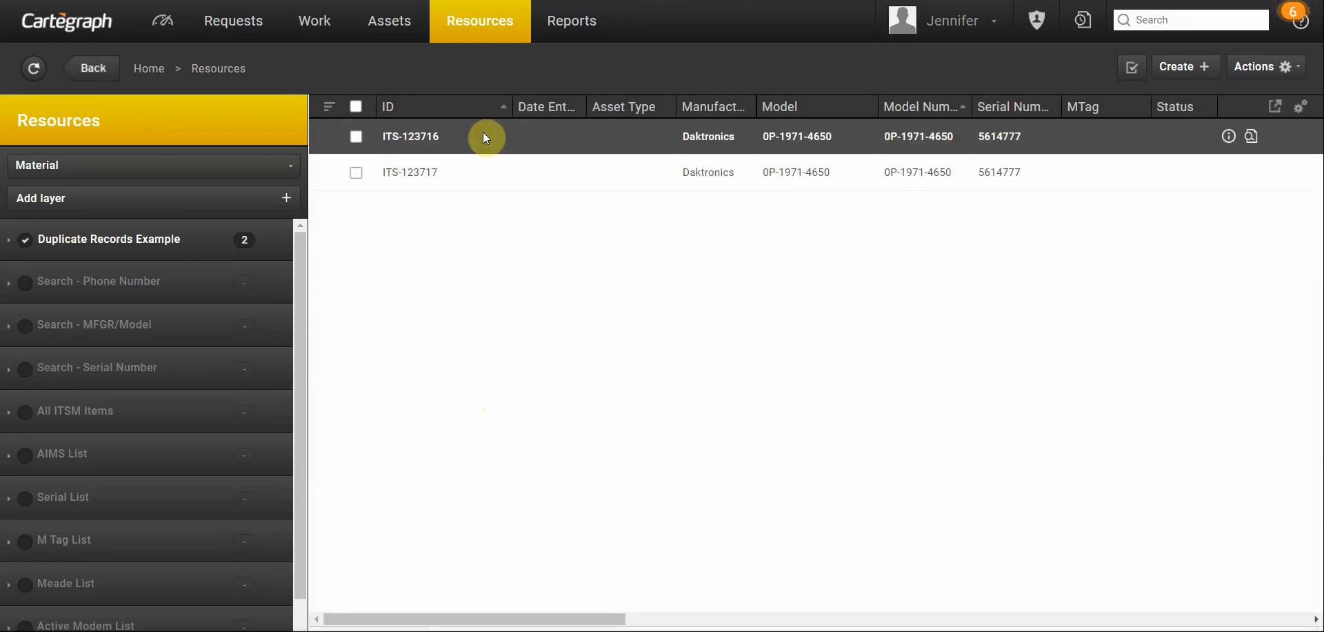
left_click(427, 145)
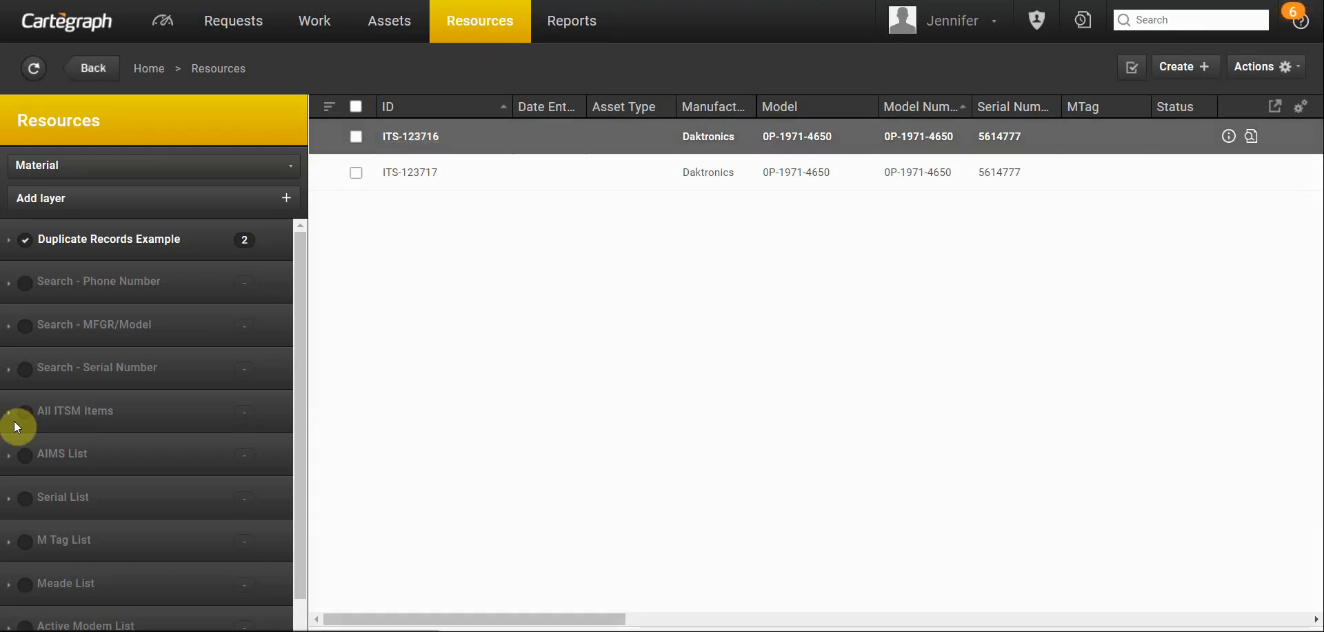
left_click(99, 370)
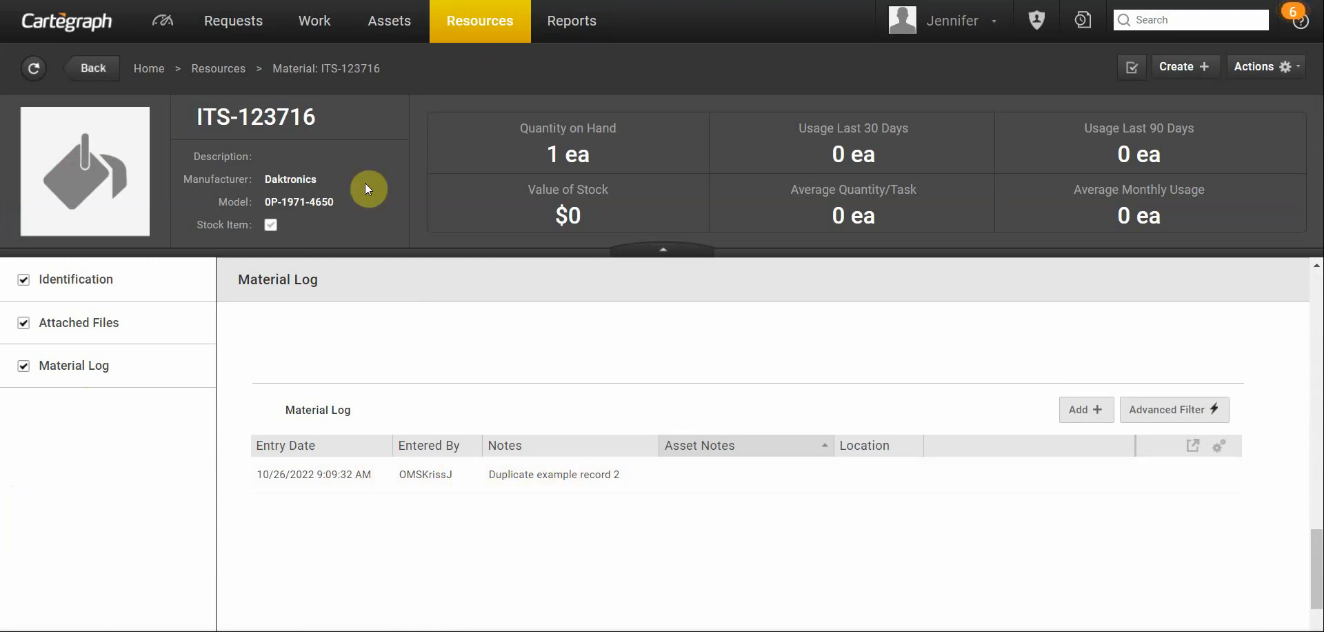
left_click(473, 17)
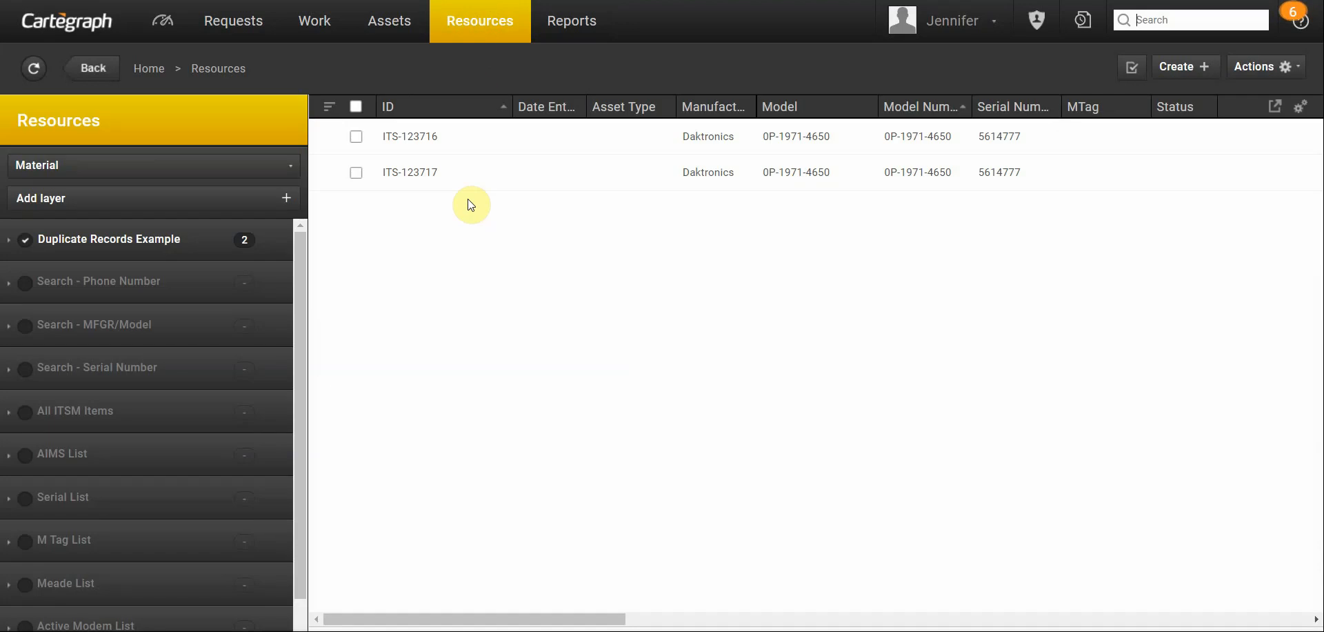